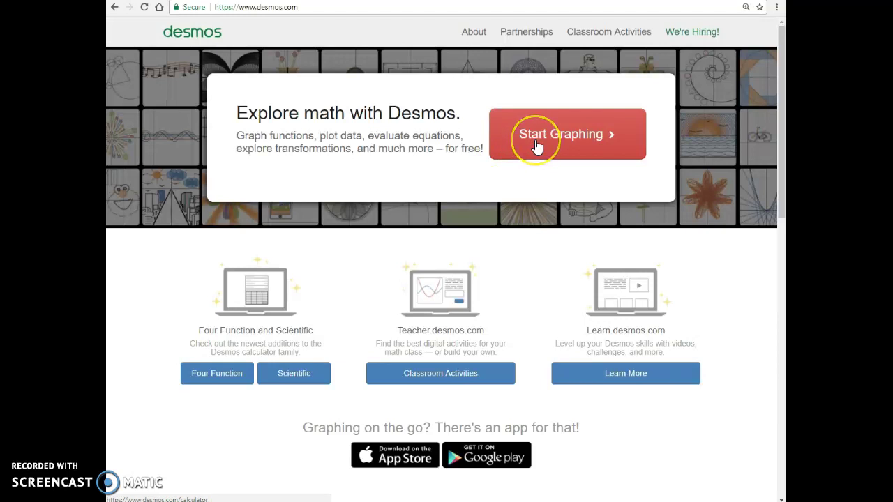
Step: Open the graphing calculator from the home page and hide the on-screen keypad
click(536, 146)
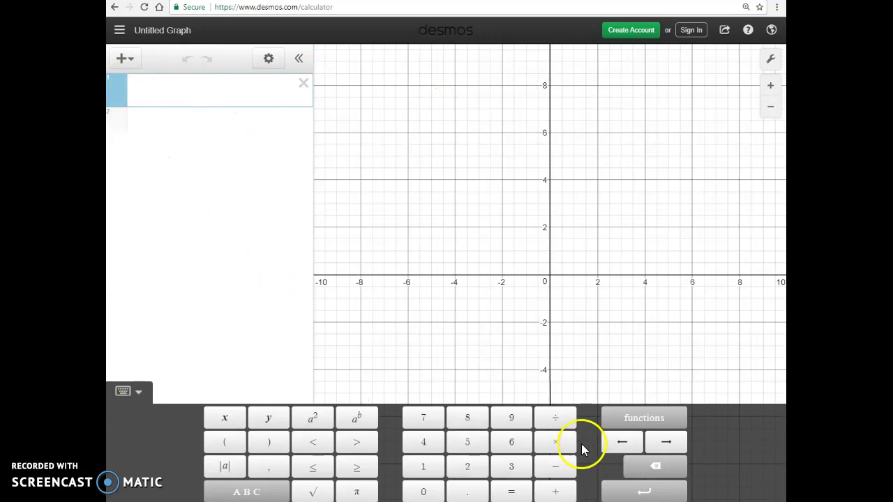
click(143, 404)
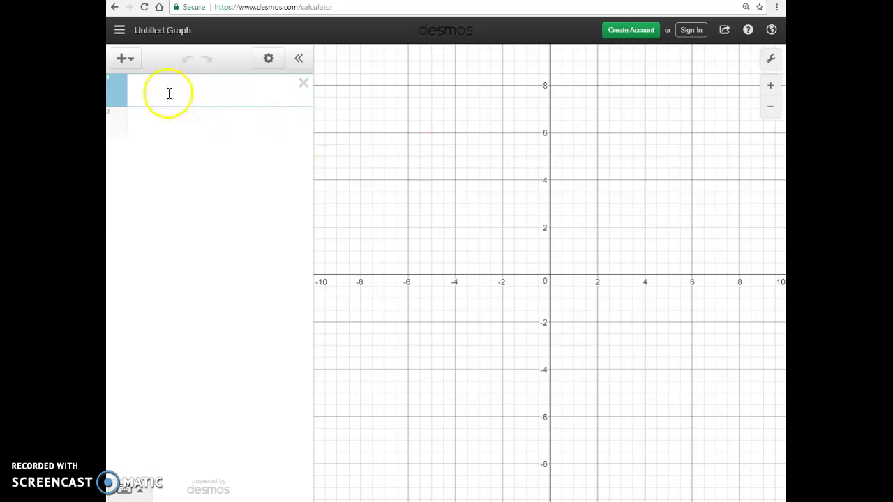
click(126, 62)
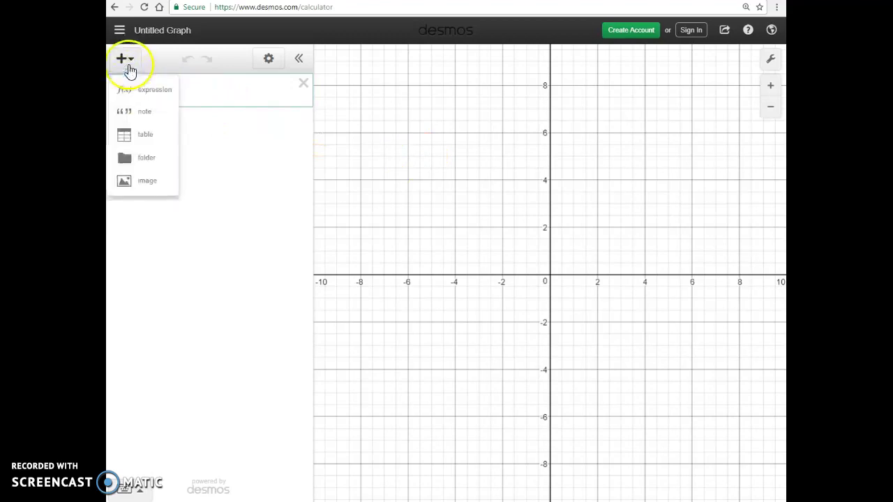
click(120, 31)
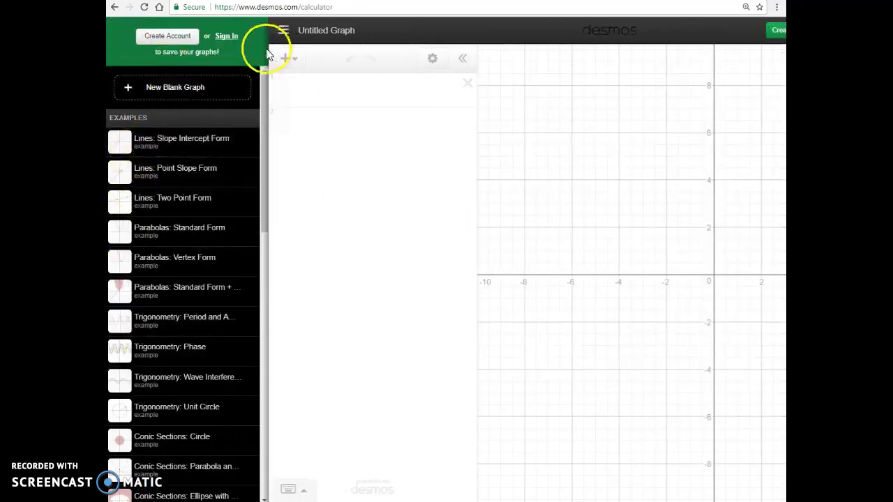
click(281, 32)
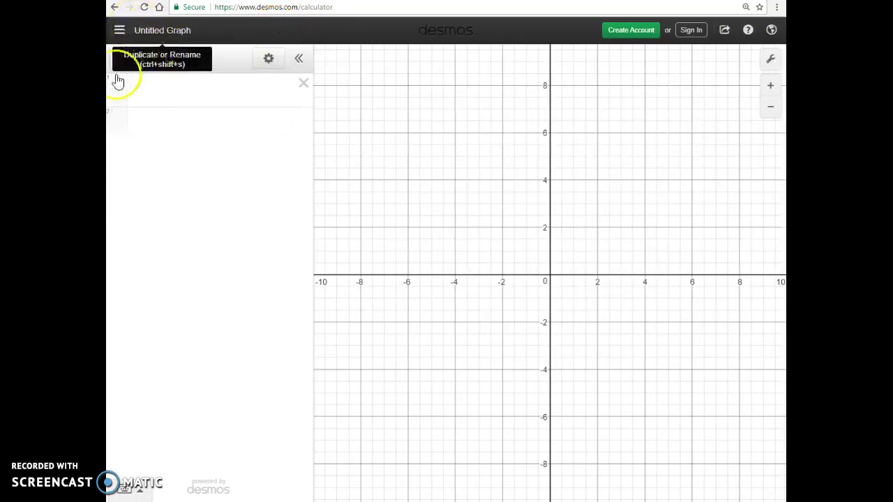
click(125, 62)
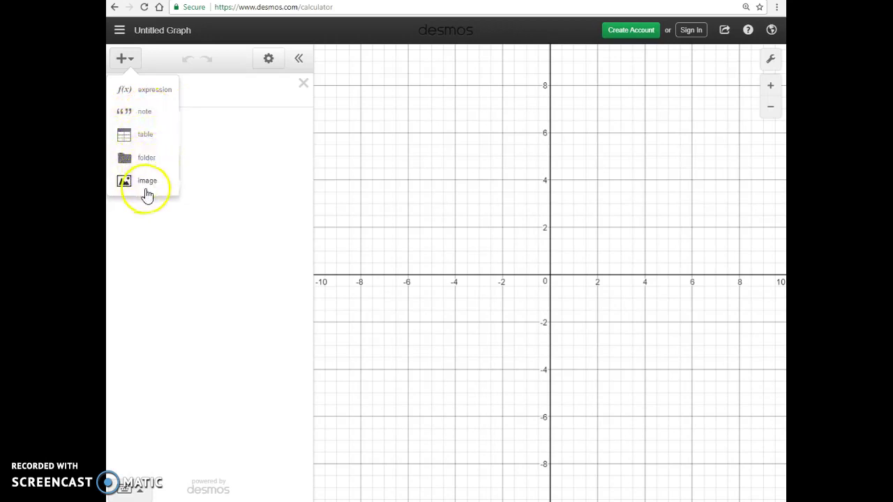
click(214, 152)
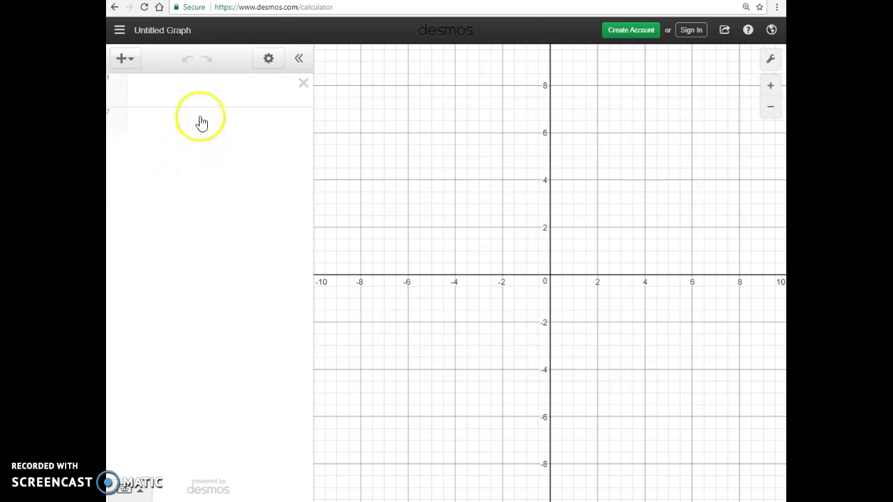
Step: Graph the expression 2x + 3 on the first expression line
click(193, 92)
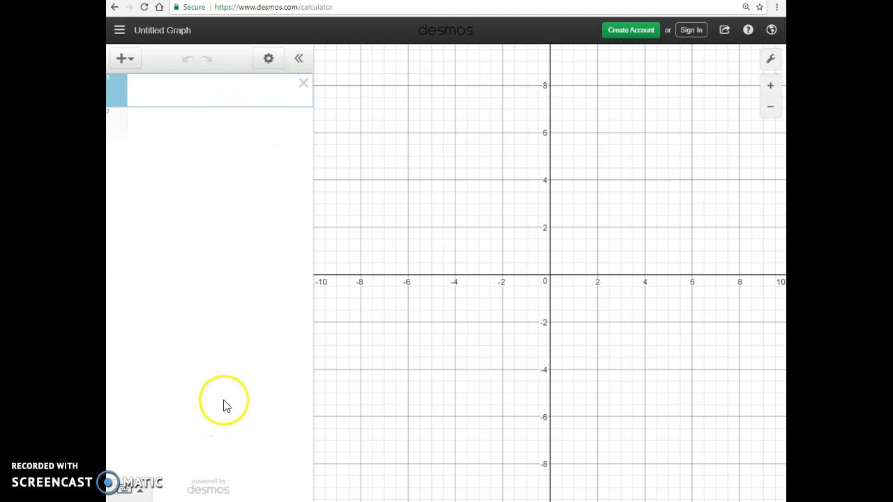
text(2x + 3)
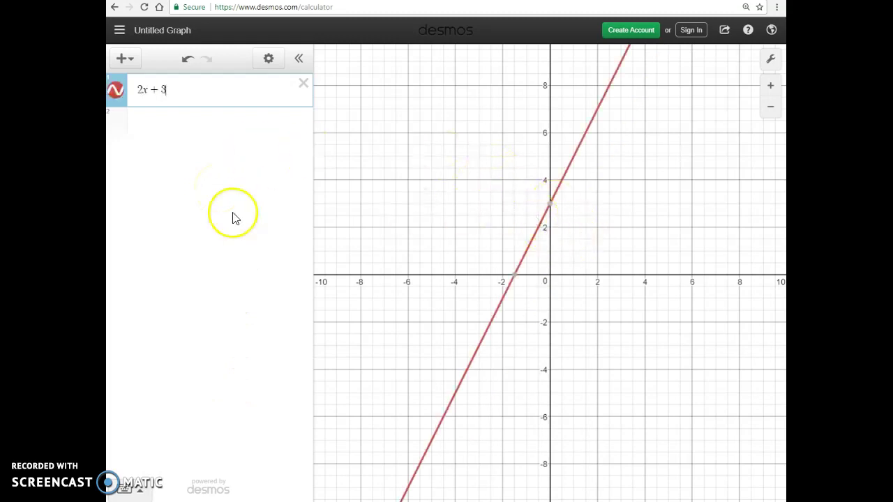
Step: Enter the same expression, 2x + 3, on the second line using the on-screen keypad
click(141, 131)
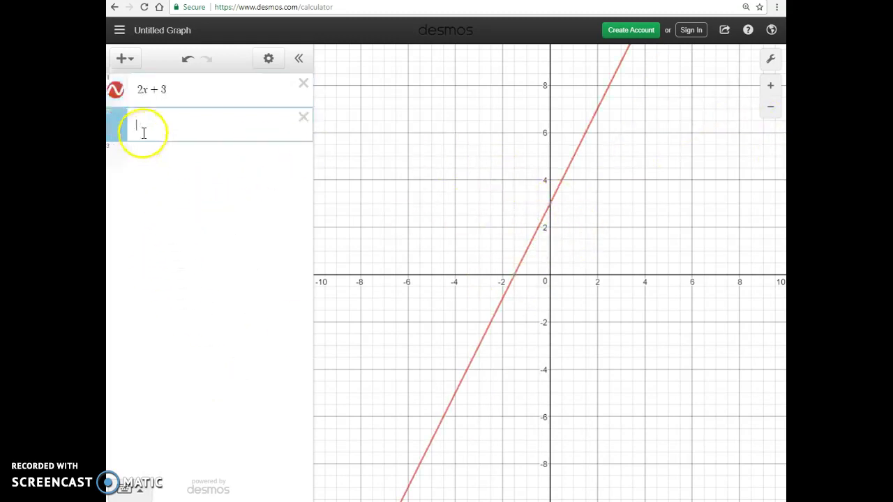
click(124, 489)
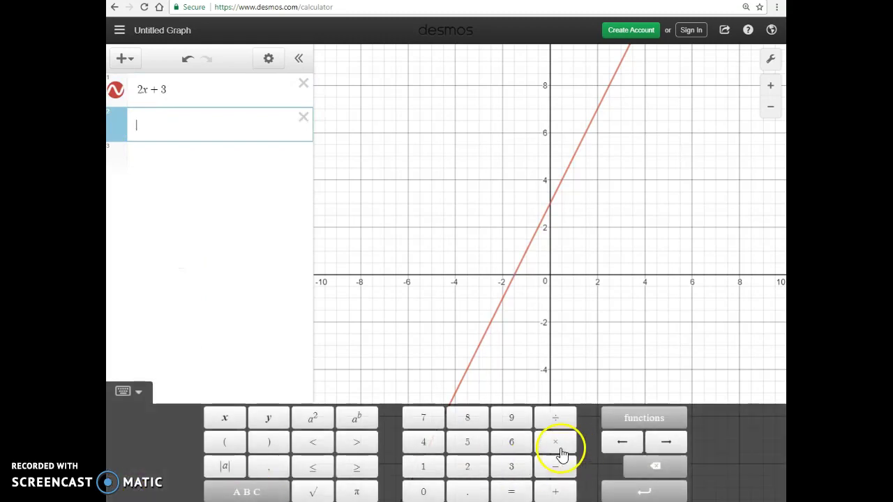
click(474, 471)
click(229, 420)
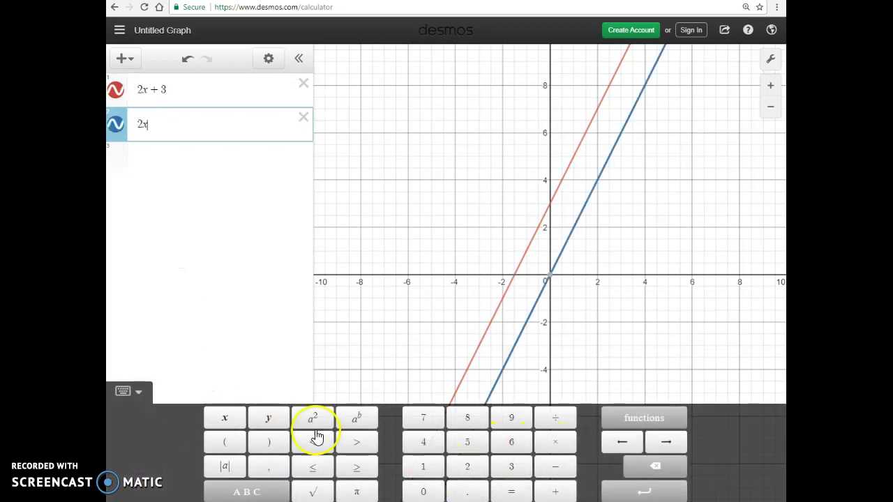
click(555, 491)
click(511, 466)
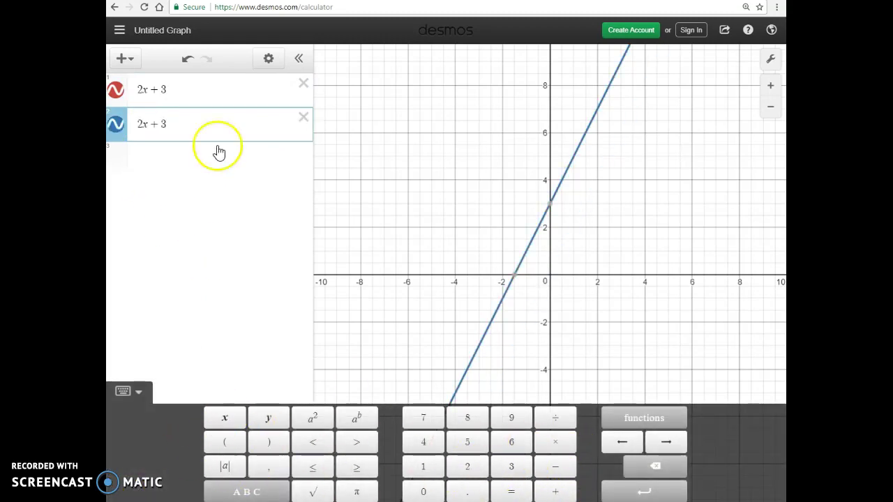
Step: Switch the visibility of the second line's graph off and on, ending with it hidden
click(116, 130)
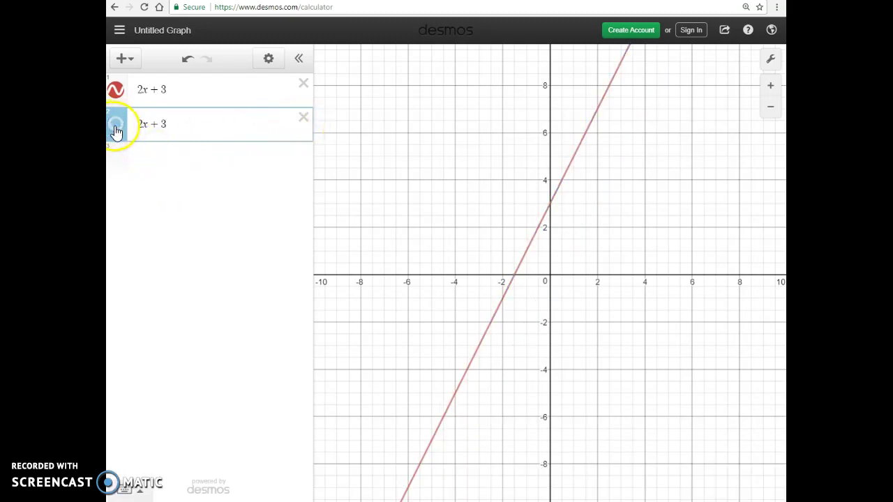
click(116, 130)
click(115, 130)
click(116, 129)
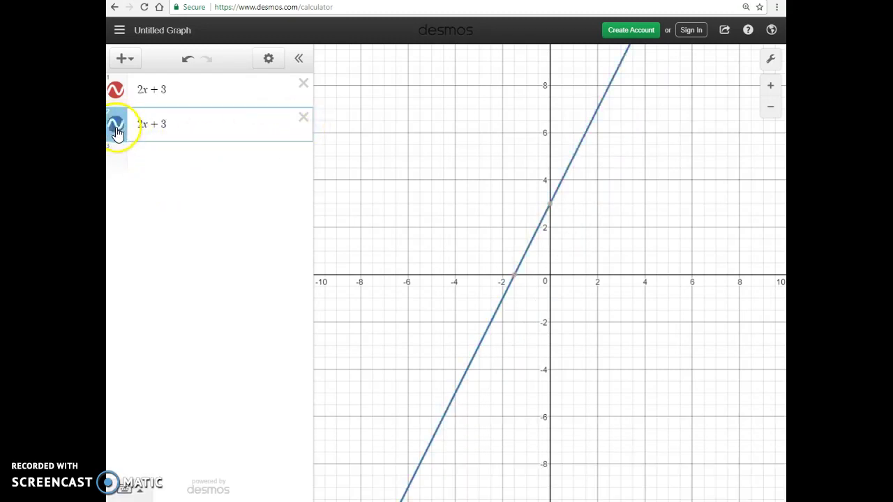
click(115, 126)
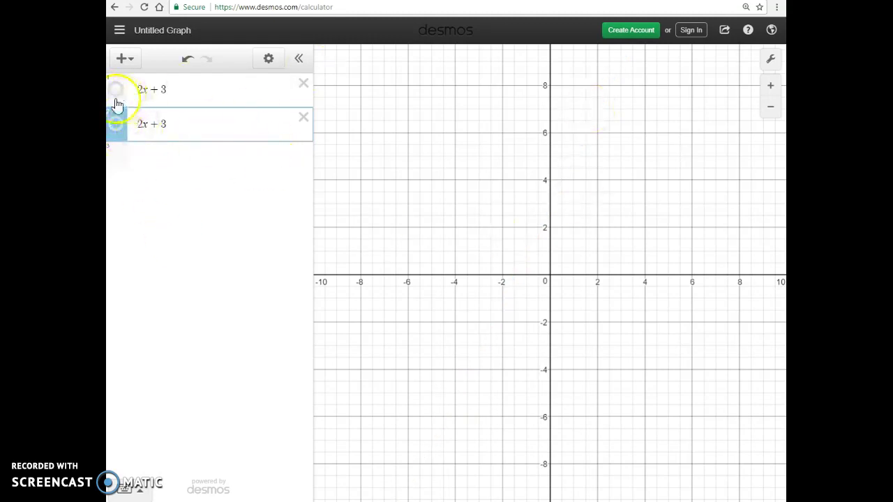
Step: Delete the duplicate expression on the second line and show the first line's graph
click(304, 117)
click(115, 91)
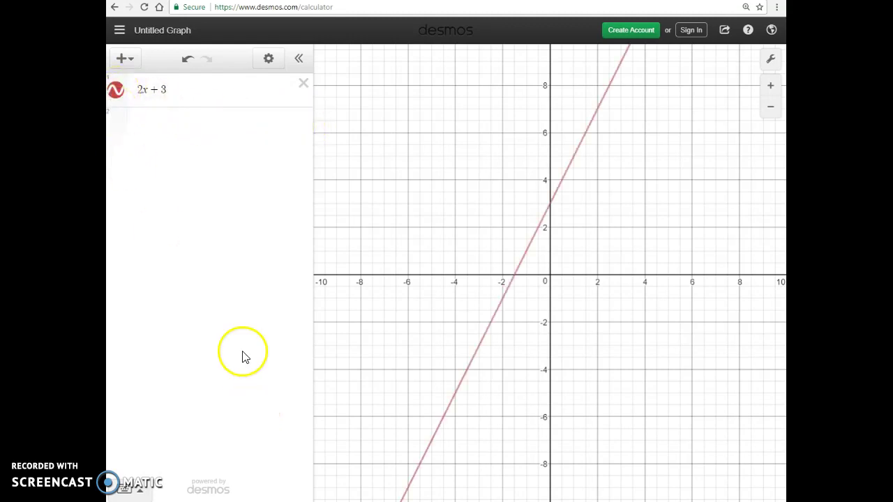
Step: Turn the first expression into function notation by putting f(x) = in front of 2x + 3
click(133, 89)
text(f(x) =)
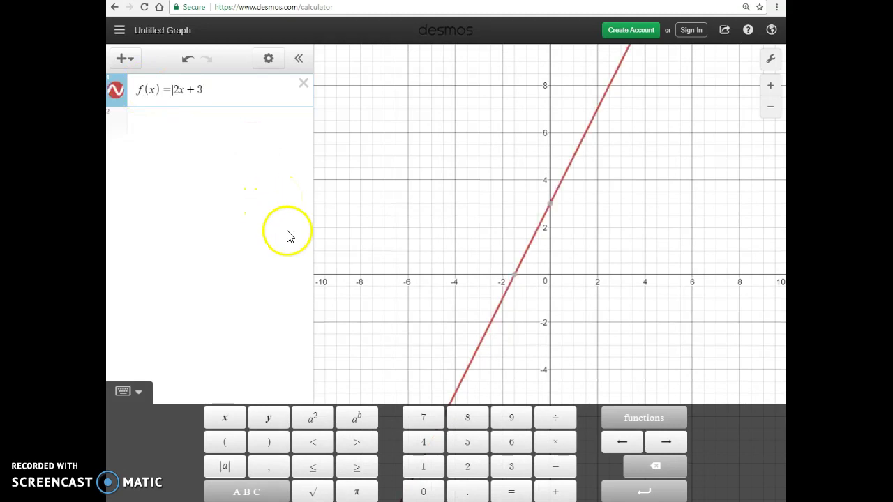
Step: Add an empty table on the line below the function f(x) = 2x + 3
click(195, 134)
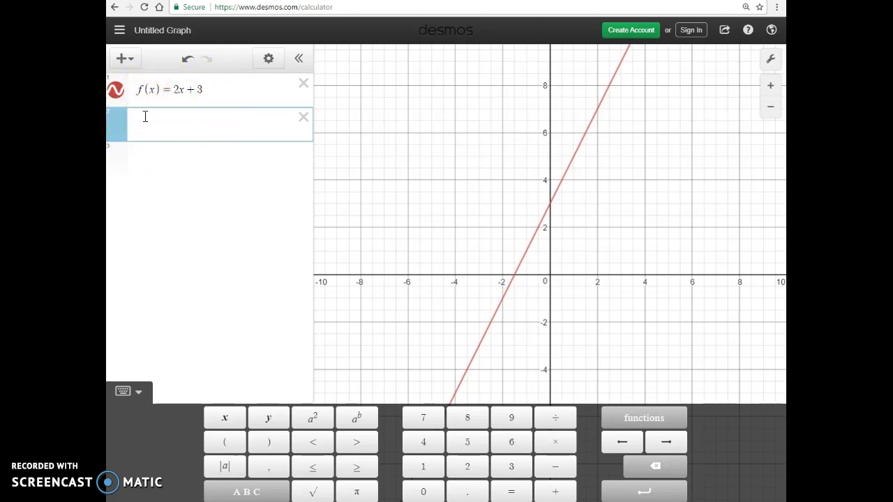
click(125, 60)
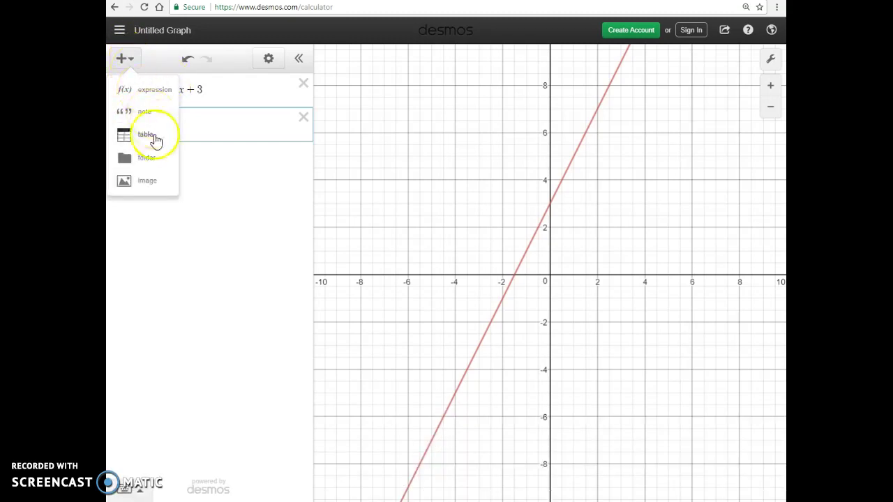
click(145, 136)
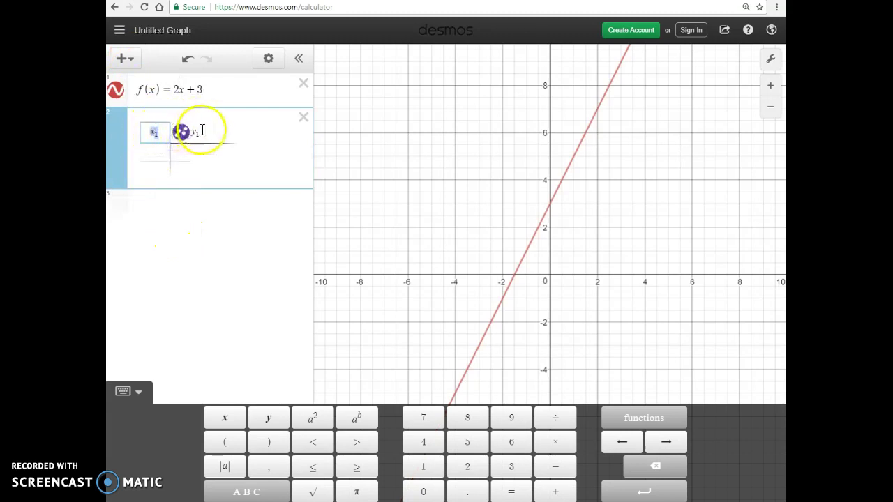
Step: Add a second table below the first one and delete it
click(174, 187)
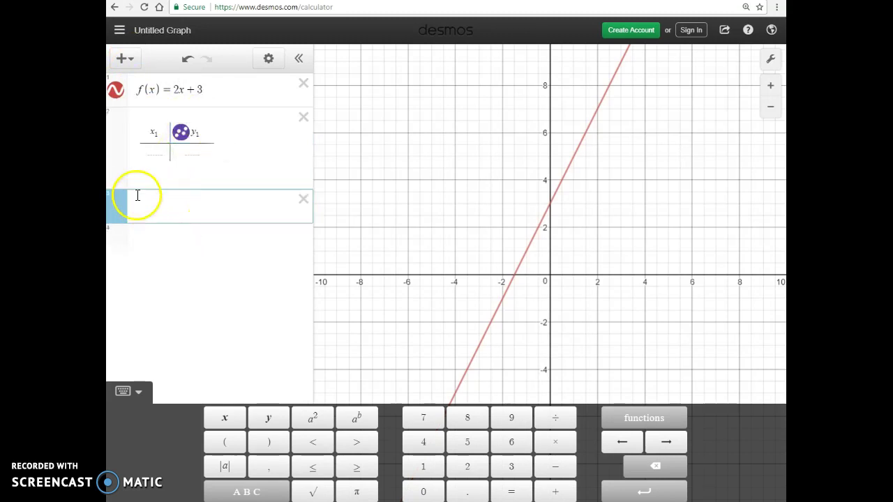
click(124, 58)
click(144, 135)
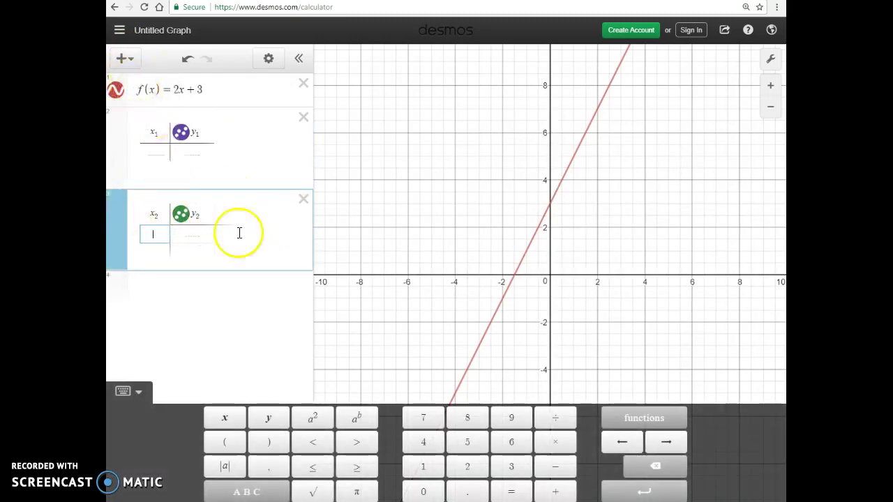
click(303, 198)
Step: Fill the table's x₁ column with the values 0, 1, 2, 3, 4 and 5
click(167, 160)
click(163, 150)
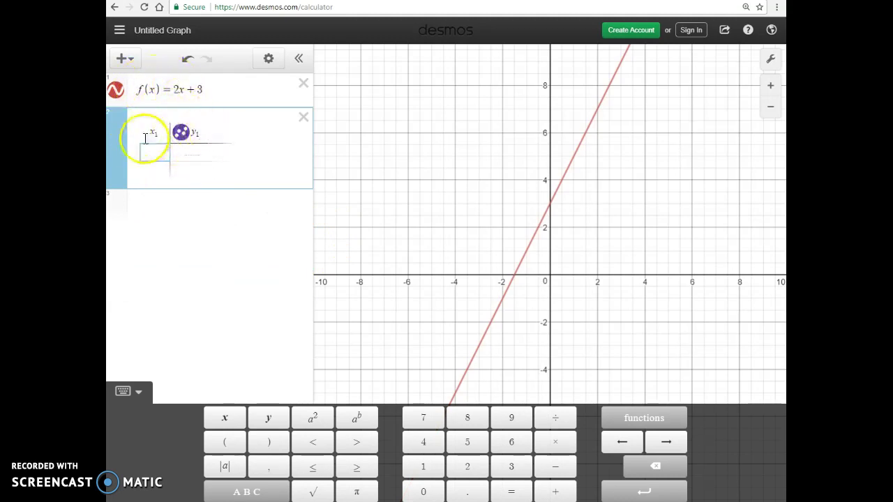
text(0)
key(Return)
text(1)
key(Return)
text(2)
key(Return)
text(3)
key(Return)
text(4)
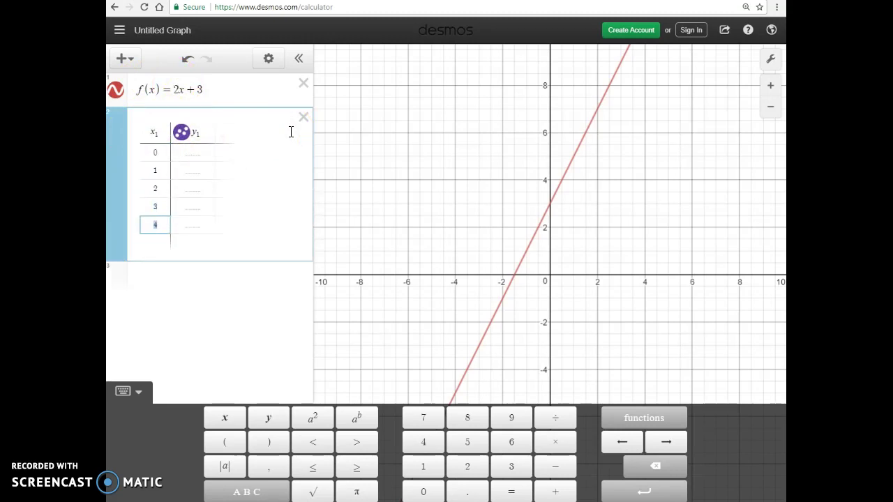
key(Return)
text(5)
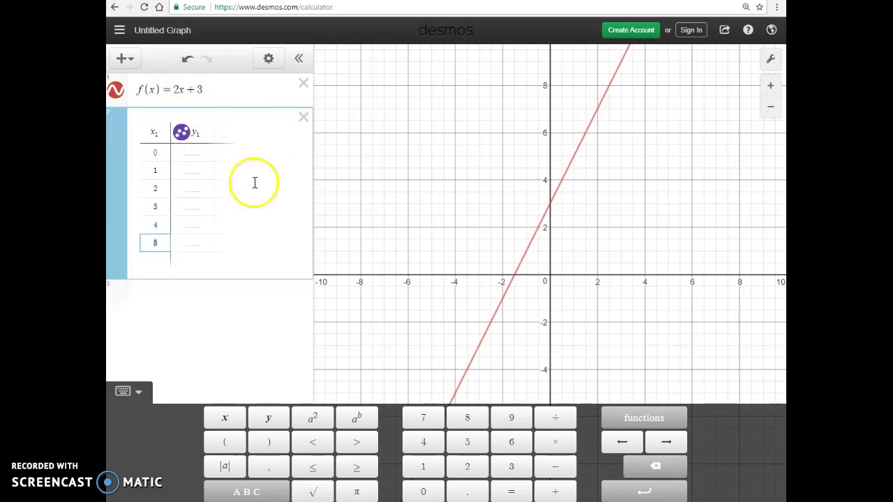
Step: Change the table's y₁ column heading to f(x₁) so the function computes the column's values
click(189, 152)
click(196, 131)
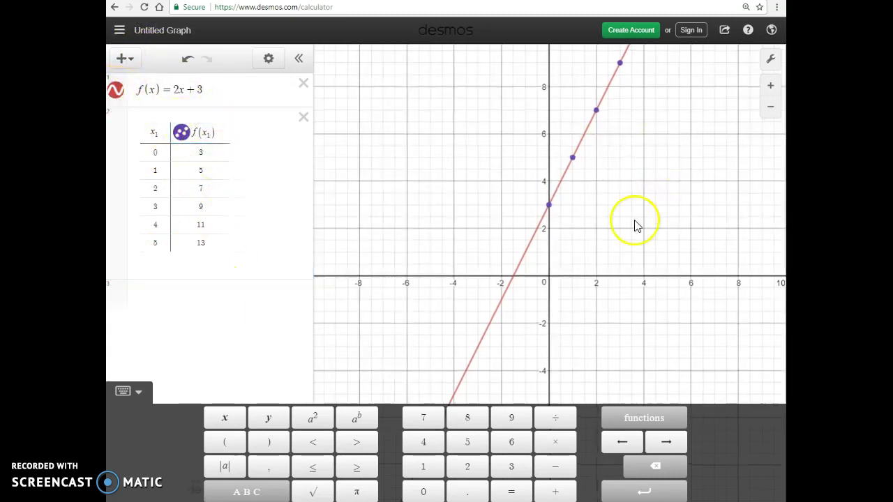
Step: Examine all the table points on the graph, switching the points and the function's line off and on
drag(634, 223, 514, 335)
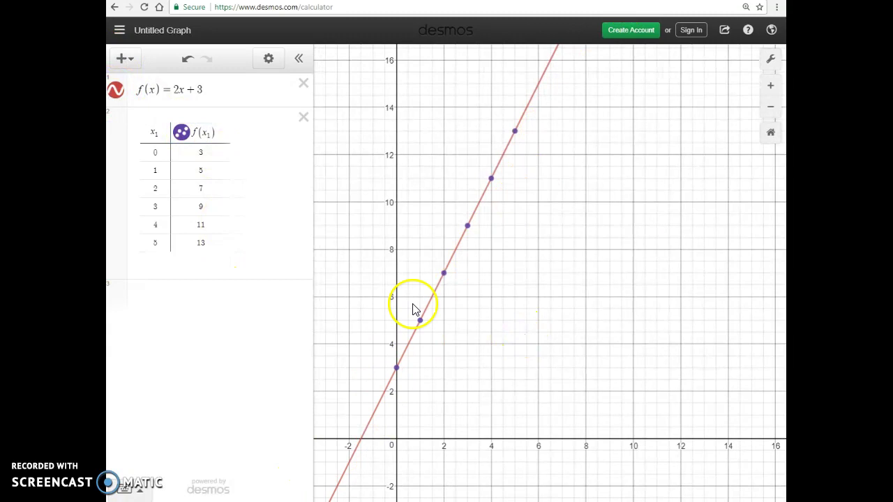
click(182, 135)
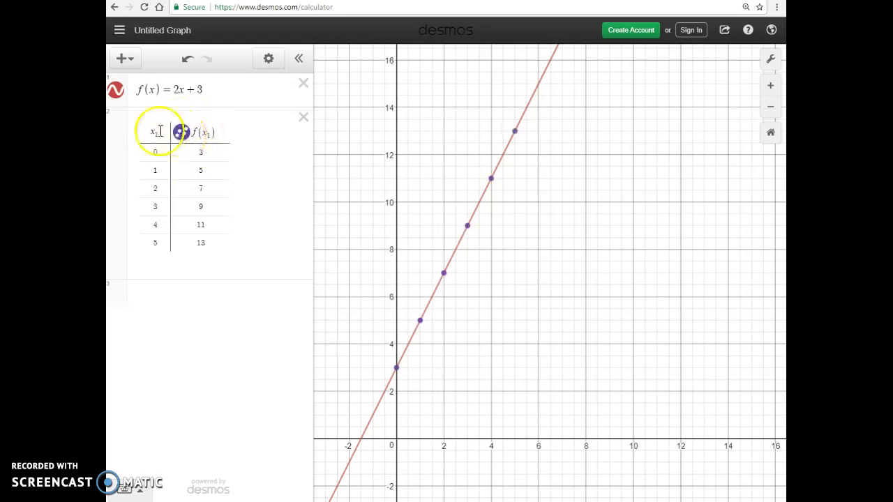
click(116, 92)
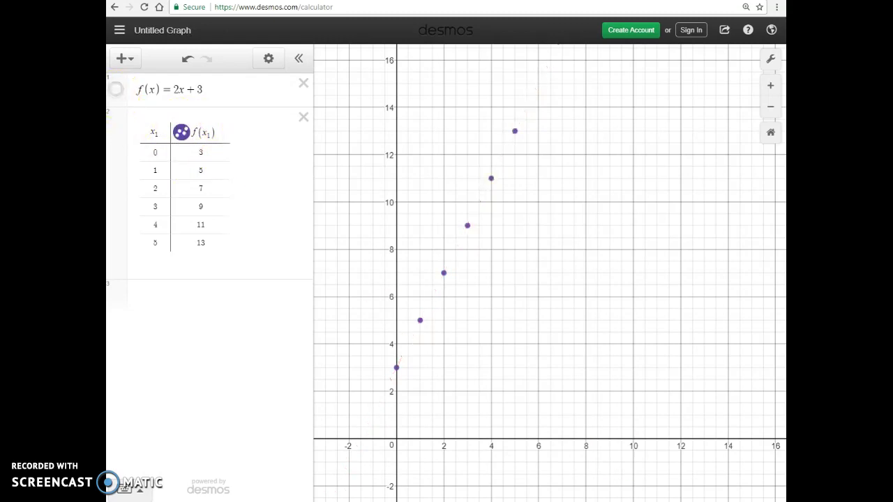
click(116, 91)
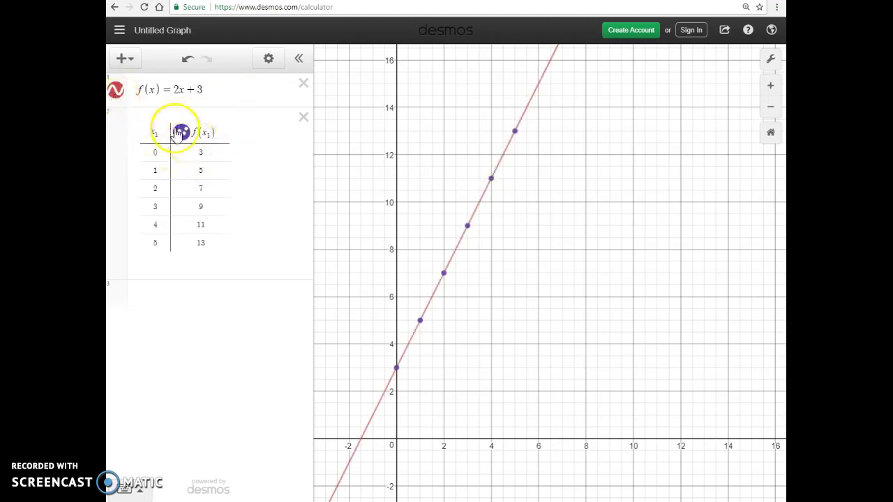
Step: Insert a new expression between the first function and the table, and define it as f(x) = 2x + 5
click(245, 140)
click(242, 131)
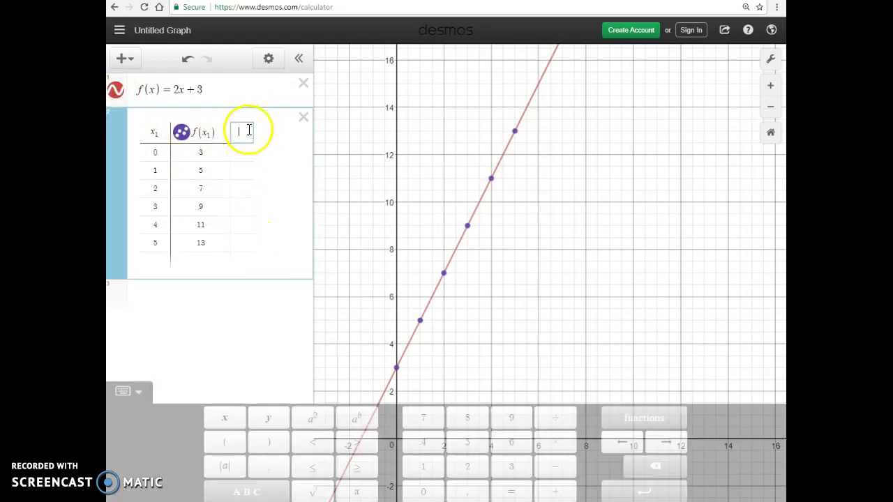
click(129, 60)
click(143, 89)
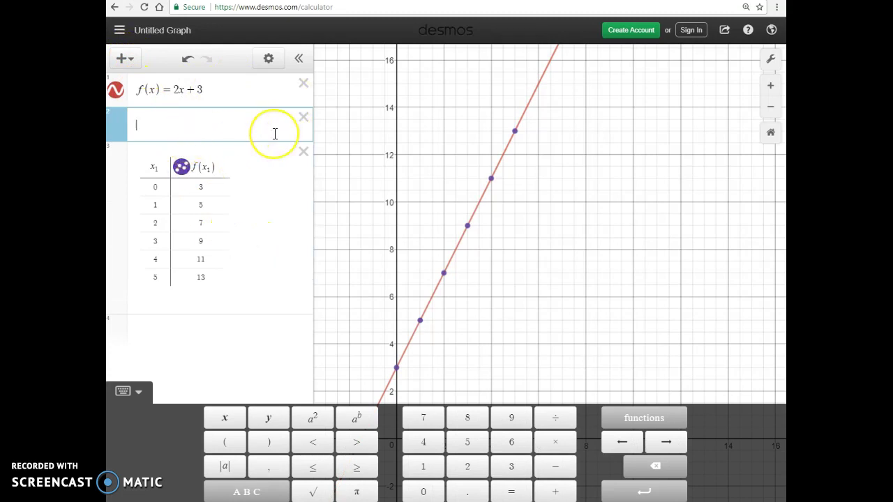
text(f(x) )
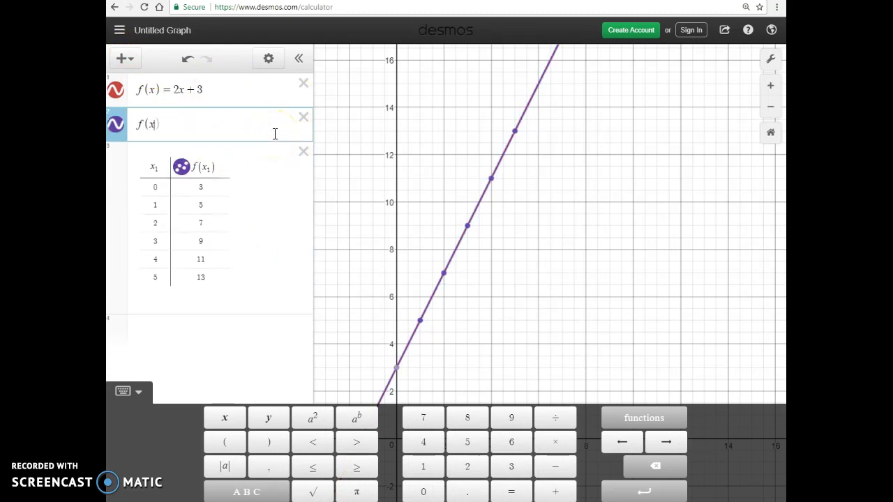
text(= 2x + 5)
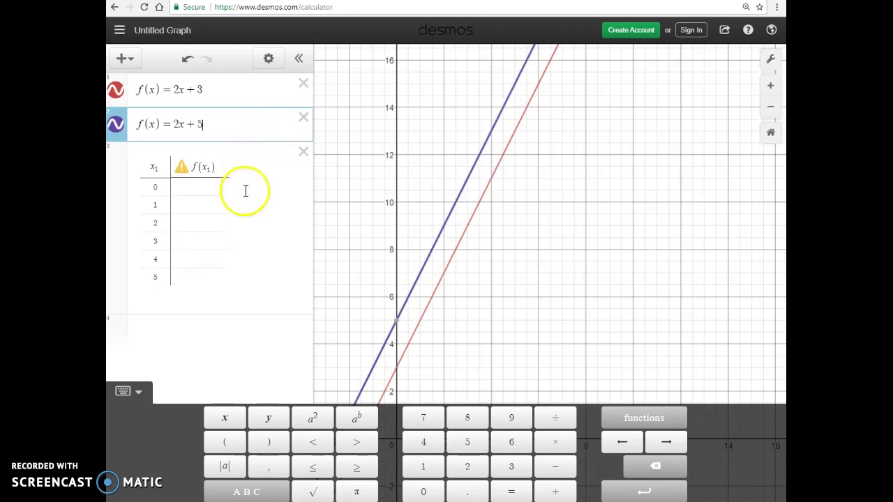
Step: Rename the second function, 2x + 5, to g(x) to resolve the table heading's warning
click(199, 173)
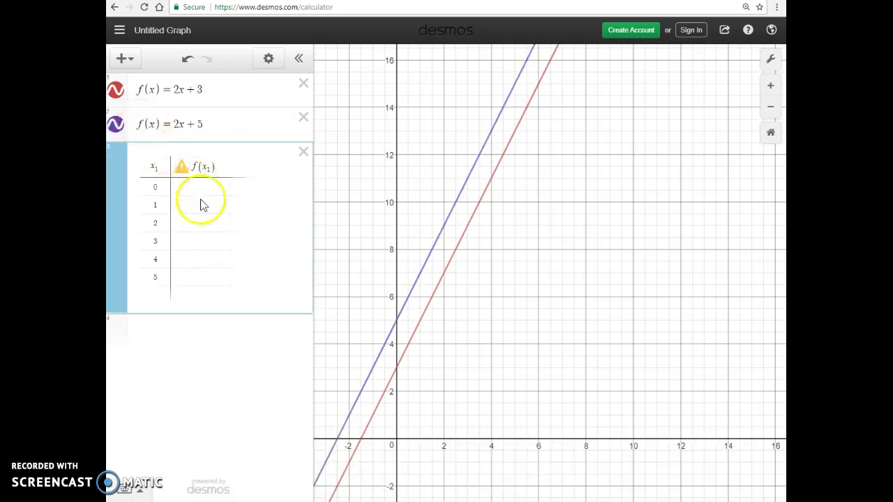
mouse_move(191, 179)
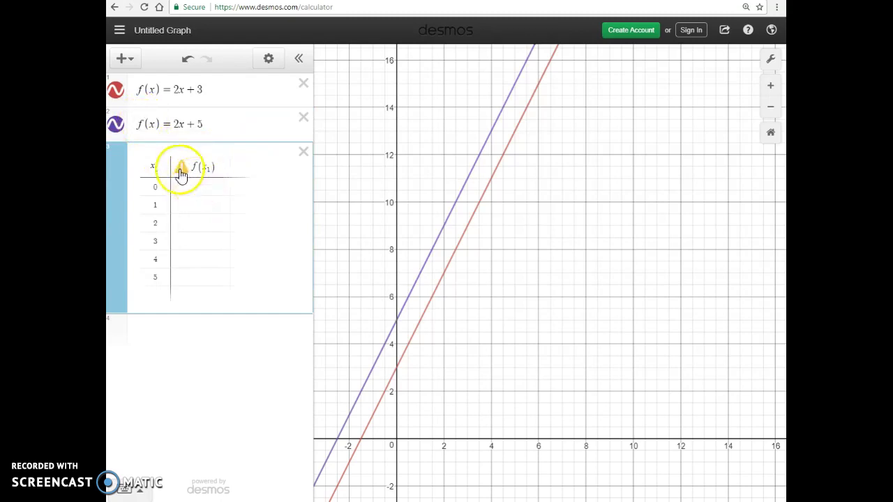
click(152, 123)
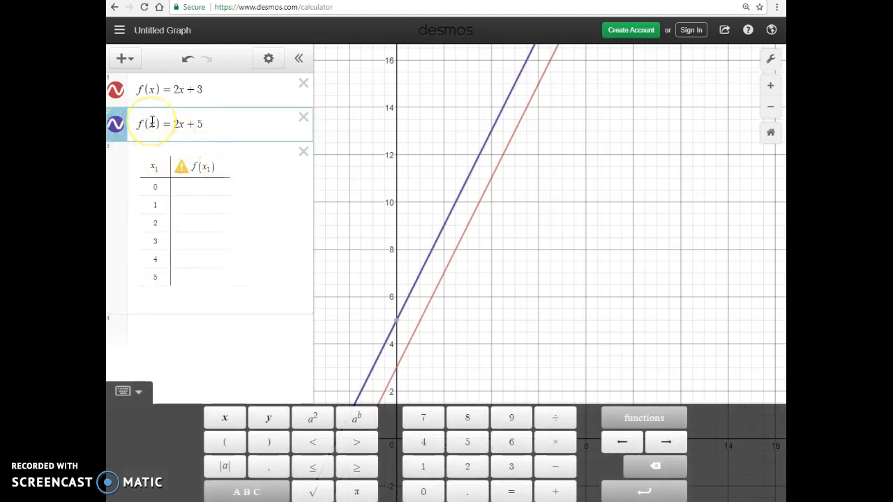
key(BackSpace)
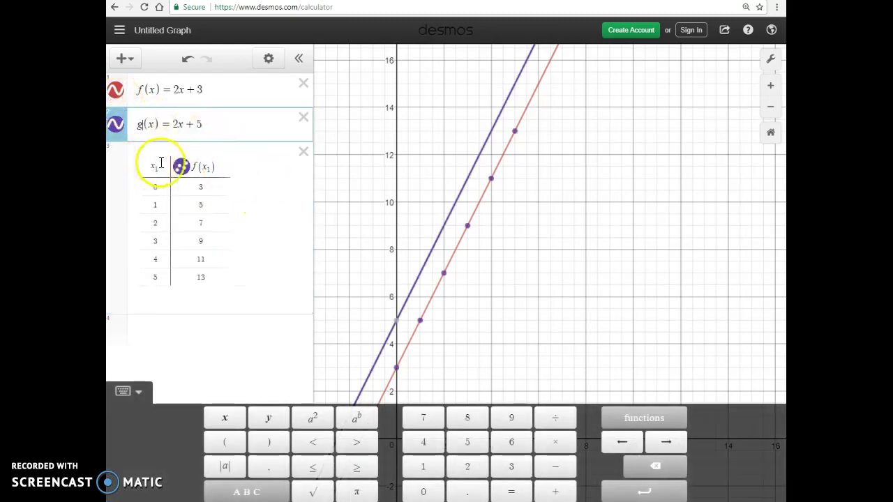
Step: Add a third column to the table with the heading g(x₁)
click(240, 166)
click(240, 166)
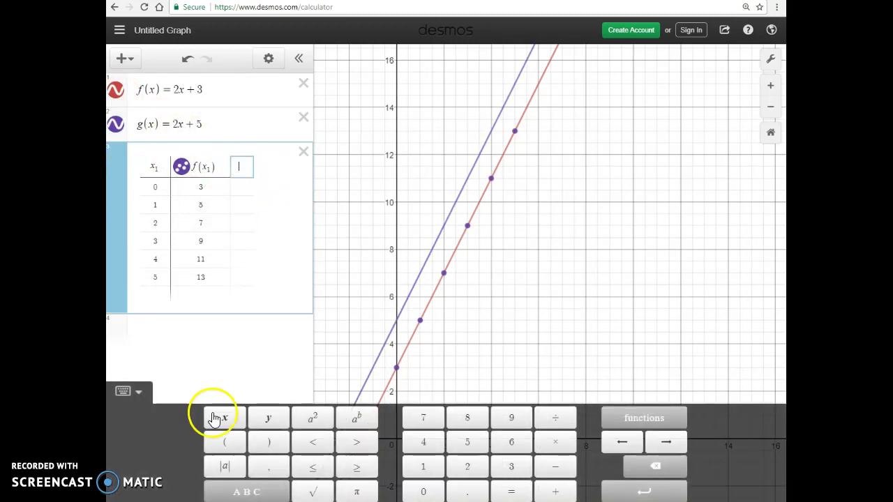
text(g(x1))
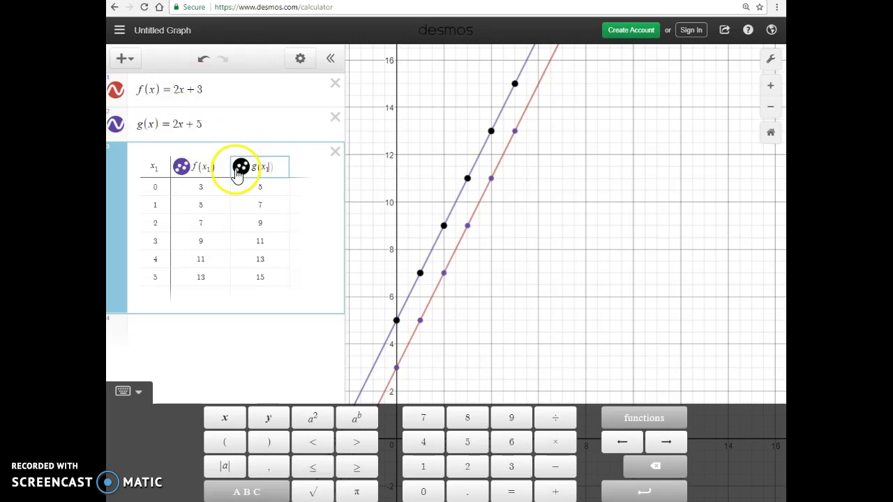
Step: Insert a note below the table reading "This is a graph of 2x+8"
click(213, 327)
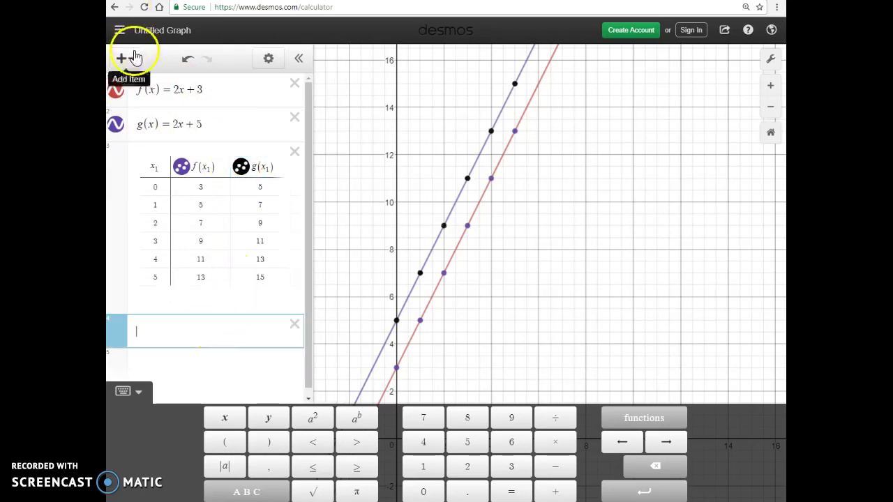
click(135, 57)
click(147, 110)
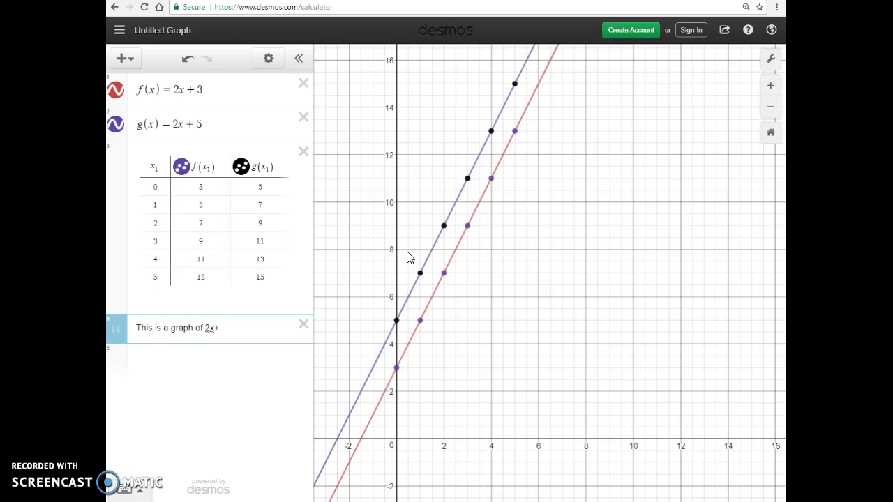
Step: Add an expression below the note and define it as h(x) = 2x + 8
key(Return)
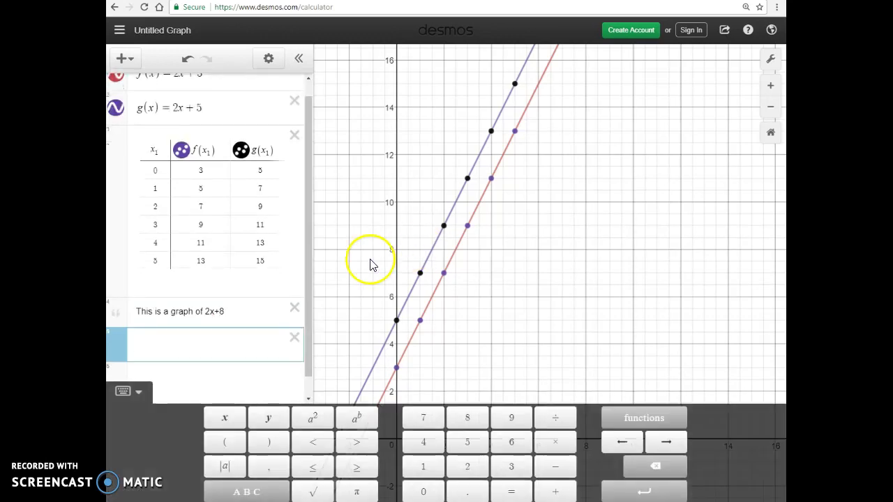
text(f()
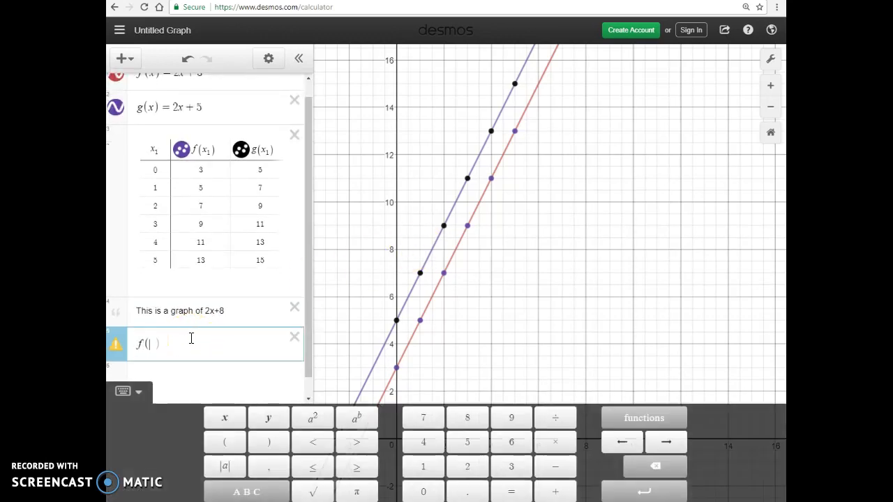
text(x)=2x+)
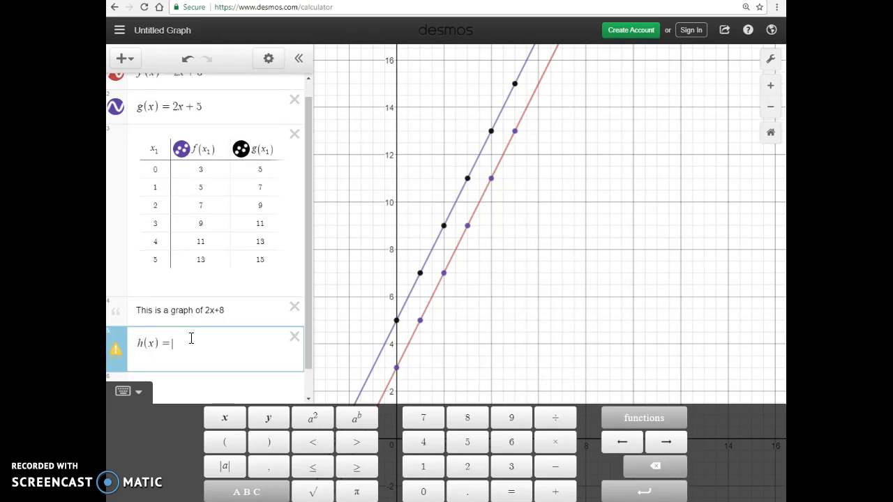
text(8)
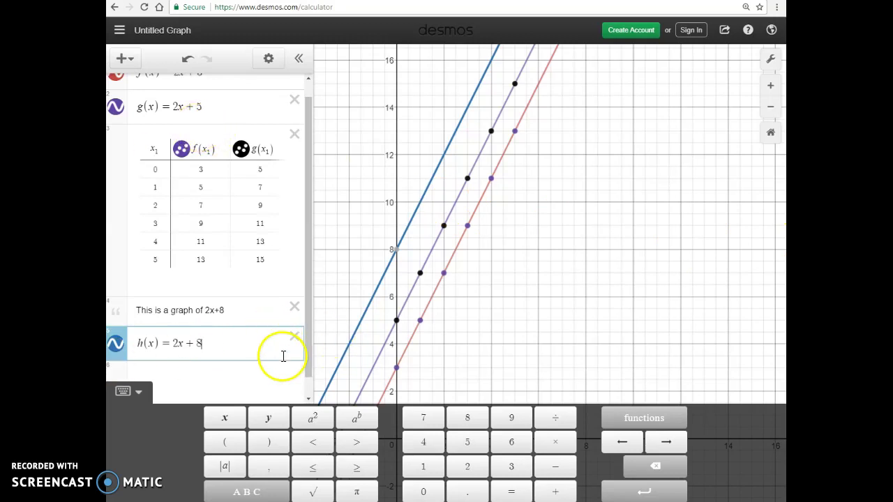
Step: Hide h(x), g(x) and the points of both table columns, leaving only the line f(x) on the graph
click(121, 336)
click(115, 361)
click(241, 167)
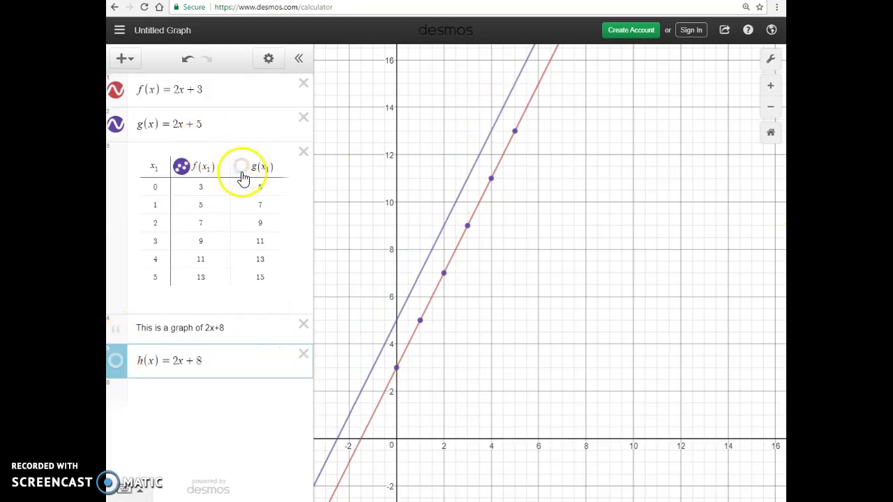
click(182, 167)
click(116, 123)
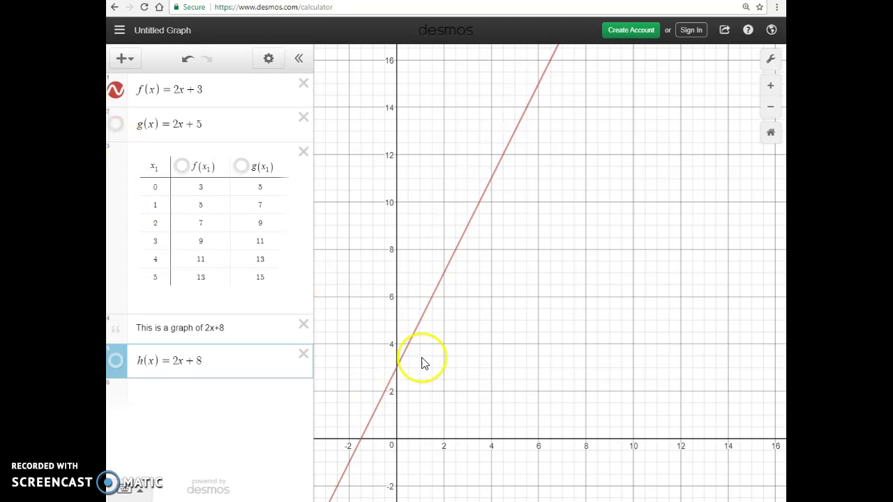
Step: Collapse the expression list to enlarge the graph and bring the line f(x) near the centre of the view
drag(544, 349, 525, 304)
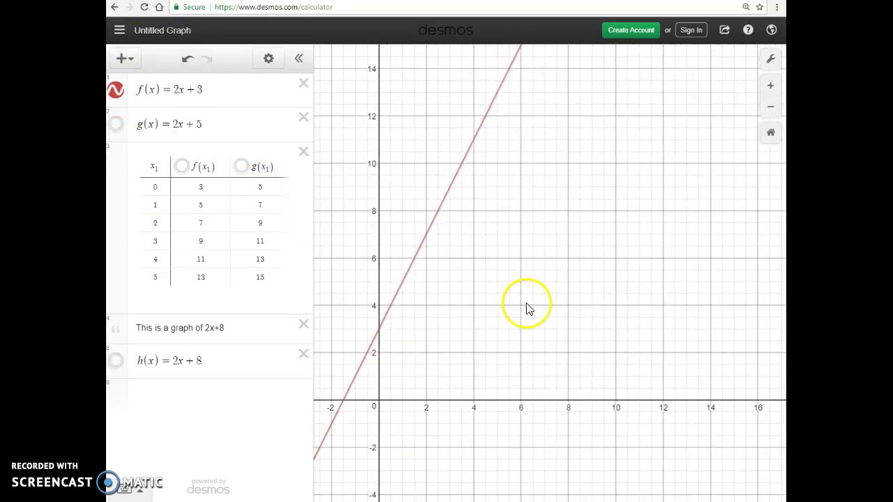
click(298, 59)
drag(435, 328, 641, 290)
drag(520, 281, 527, 333)
drag(528, 263, 532, 197)
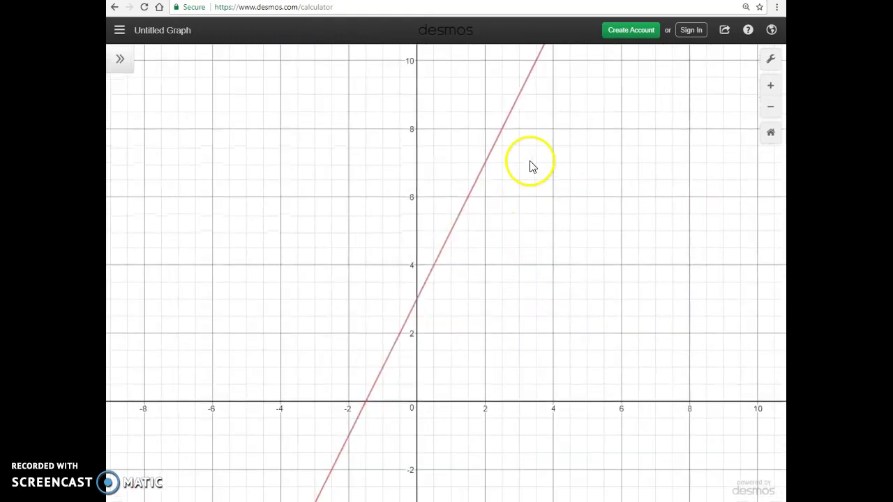
Step: Trace along the line f(x) and display the coordinates of its x- and y-intercepts
click(517, 102)
mouse_move(512, 119)
mouse_down()
mouse_move(500, 141)
mouse_move(517, 106)
mouse_move(502, 159)
mouse_move(440, 246)
mouse_move(437, 283)
mouse_up()
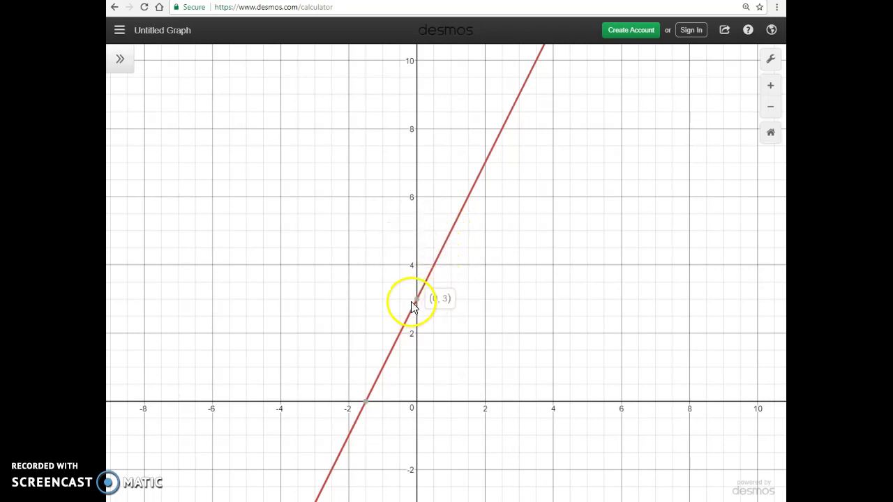
mouse_move(446, 241)
mouse_down()
mouse_move(418, 312)
mouse_move(424, 293)
mouse_move(417, 300)
mouse_up()
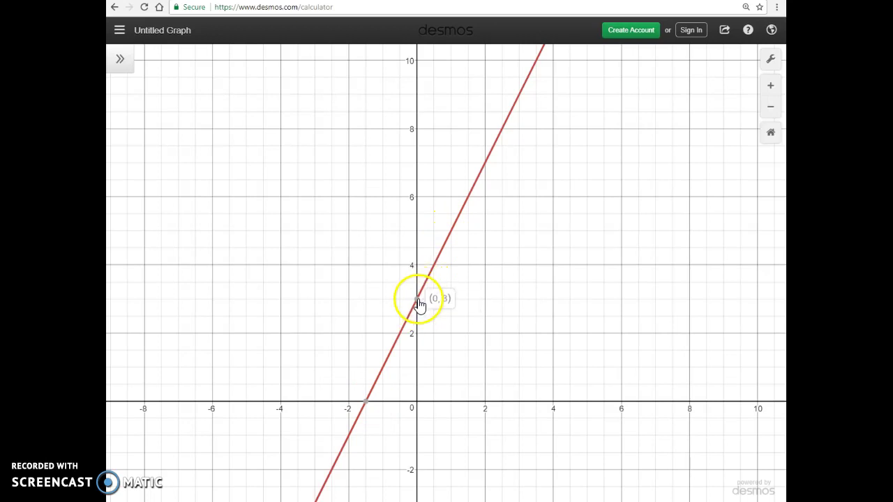
mouse_move(394, 403)
mouse_down()
mouse_move(345, 418)
mouse_move(355, 403)
mouse_up()
click(407, 299)
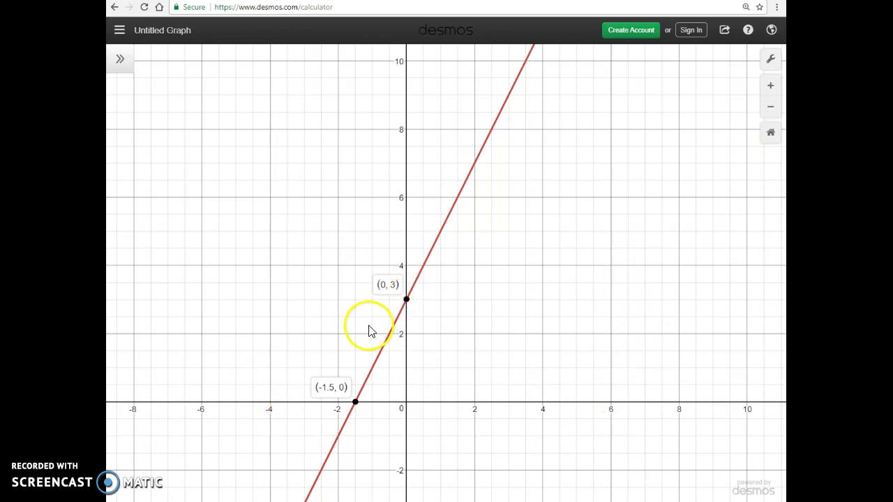
Step: Zoom the graph far out until the axes span hundreds of thousands of units
drag(346, 495, 385, 486)
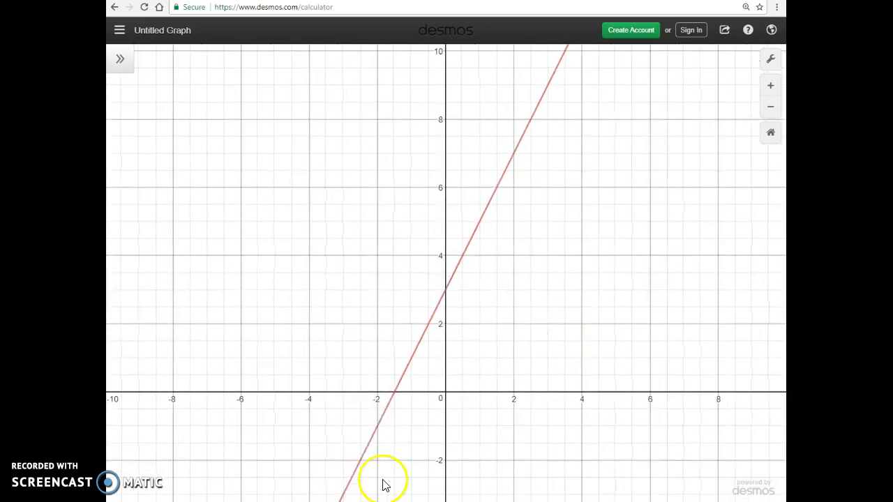
drag(677, 261, 642, 290)
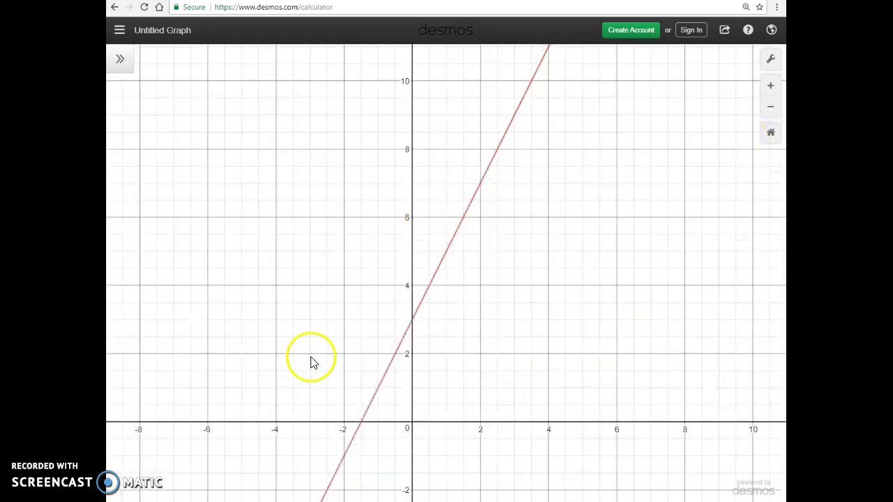
scroll(426, 349, down, 6)
scroll(427, 349, down, 8)
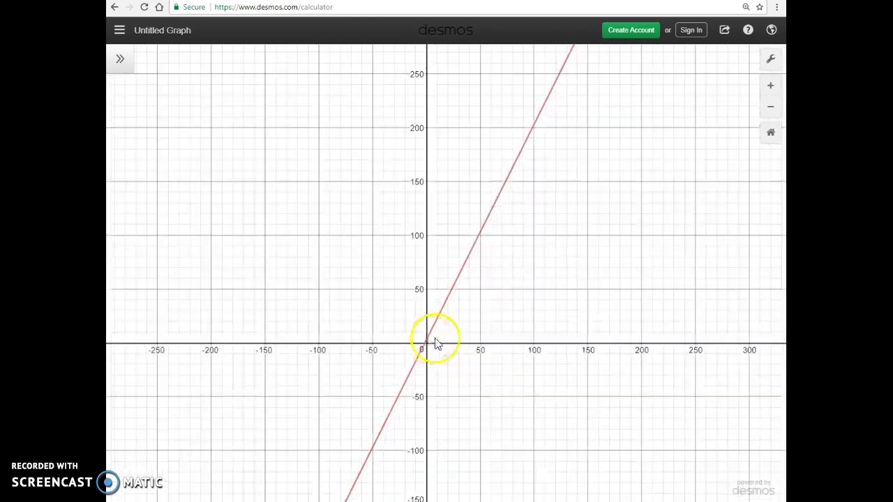
drag(522, 305, 520, 321)
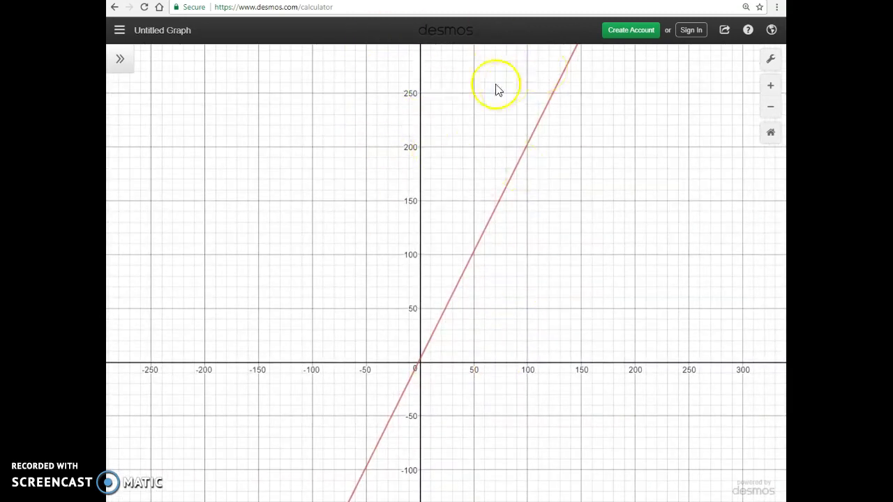
scroll(442, 314, down, 5)
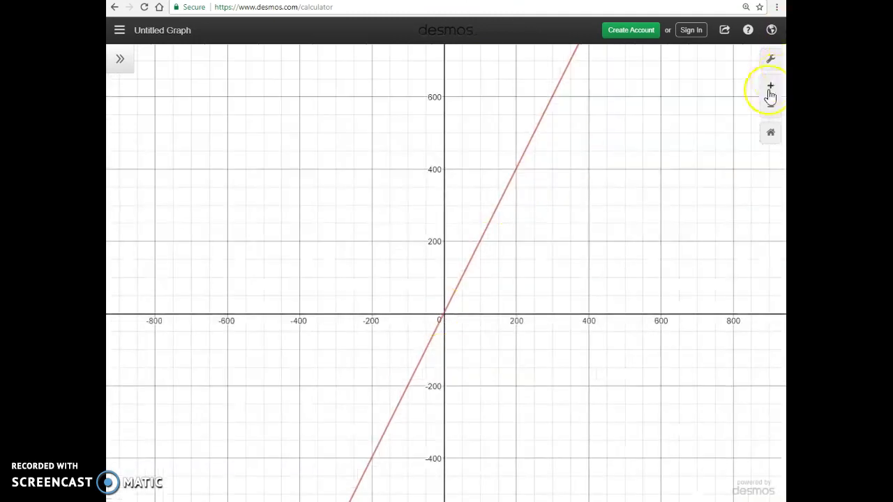
click(772, 110)
click(772, 111)
click(771, 112)
click(772, 112)
click(773, 112)
click(773, 112)
click(772, 112)
click(773, 113)
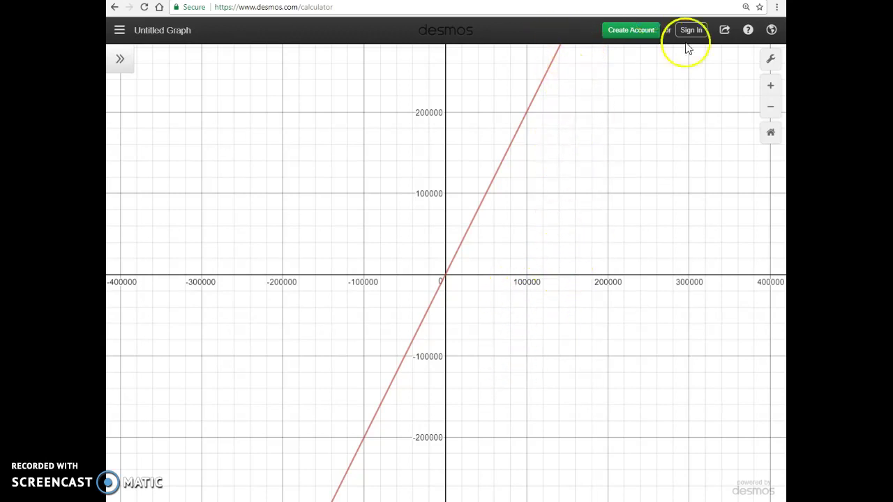
Step: Set the graph's x-axis range from -150000 to 150000
click(769, 62)
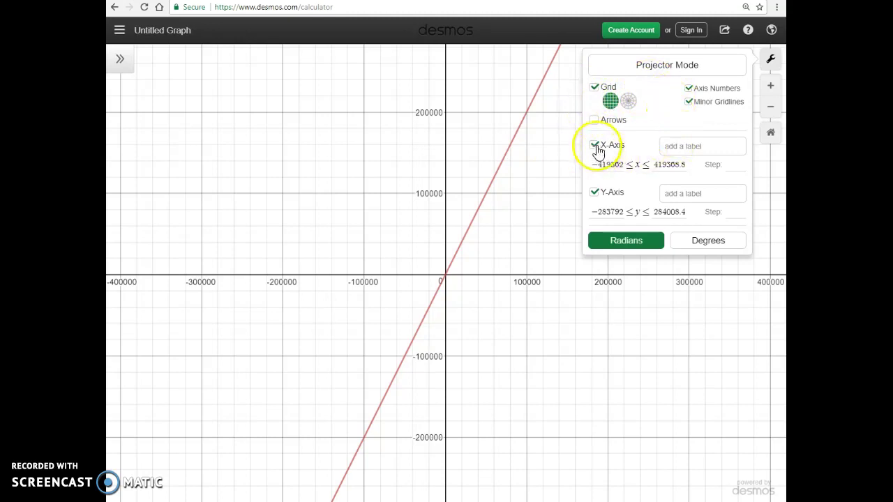
drag(594, 164, 742, 165)
text(-150000)
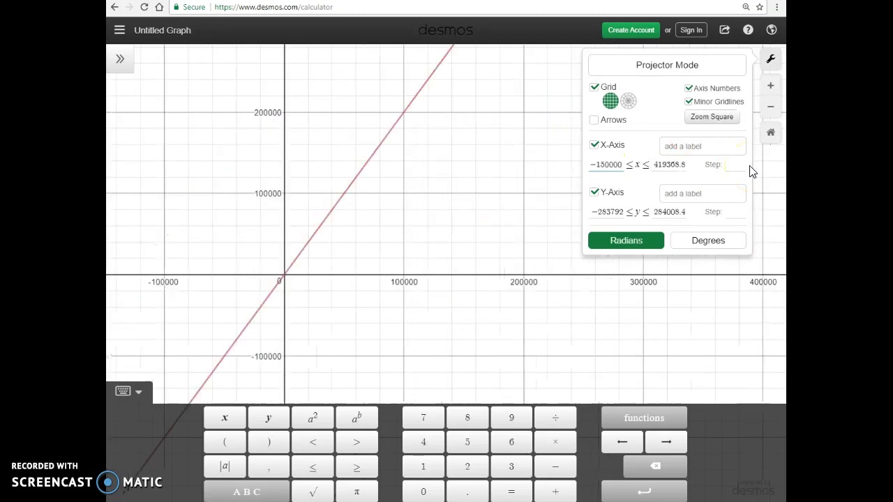
drag(658, 170, 749, 170)
text(15000)
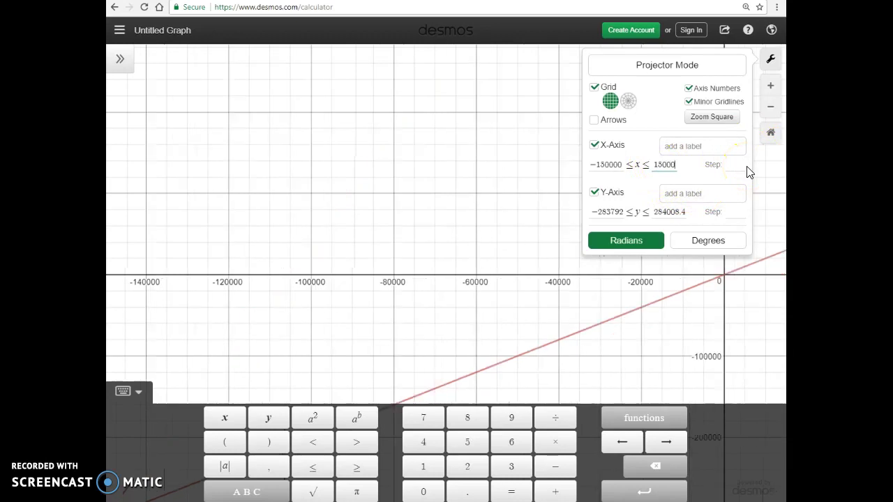
text(0)
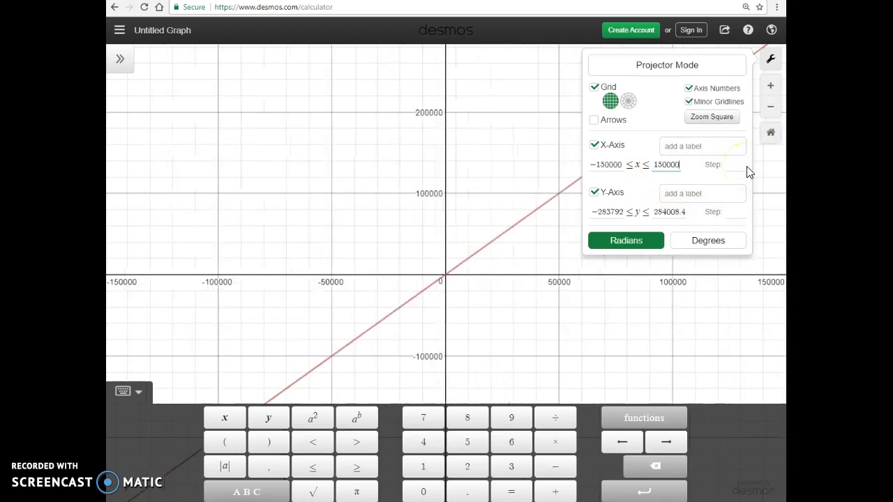
text(0)
key(BackSpace)
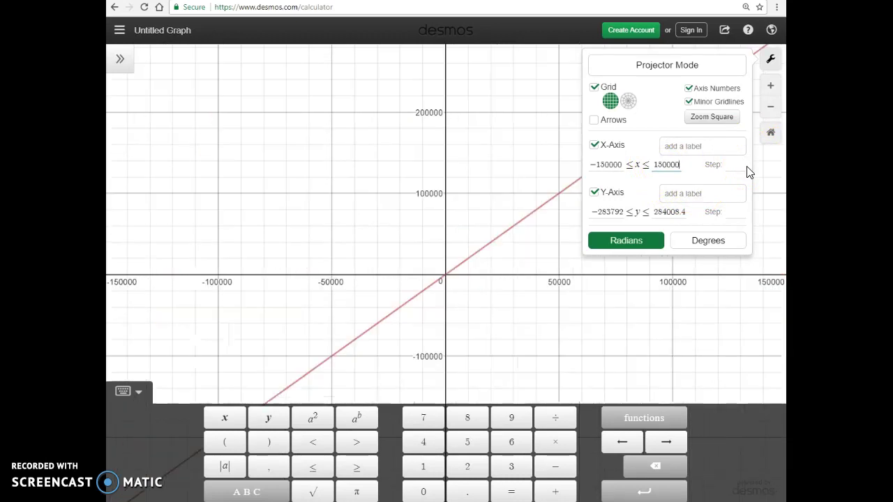
click(481, 307)
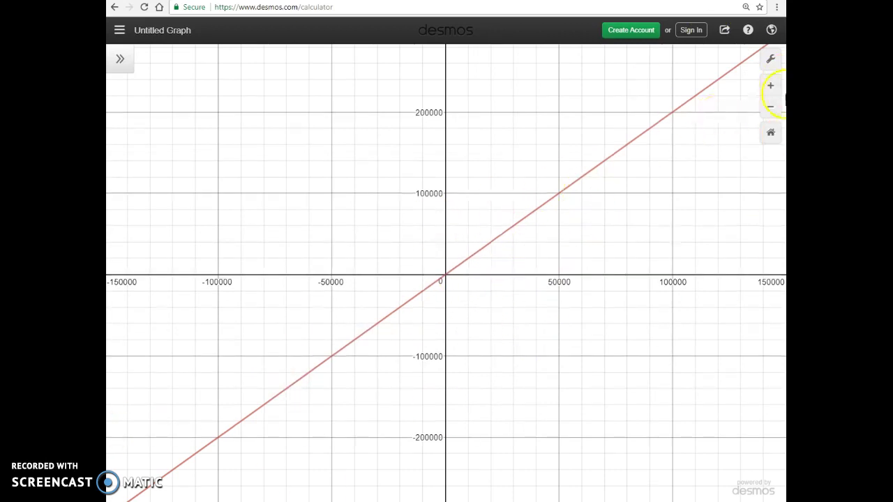
Step: Show the expression list again and add the expression -x + 100000 below h(x)
click(127, 62)
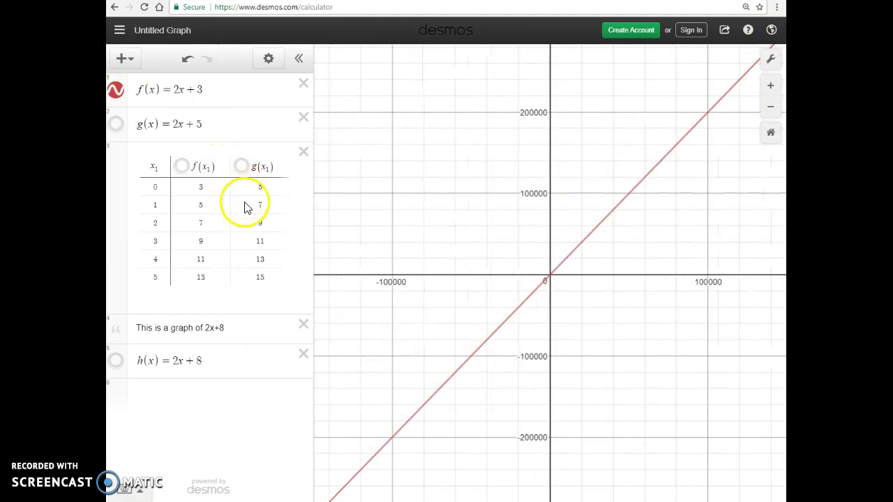
click(176, 407)
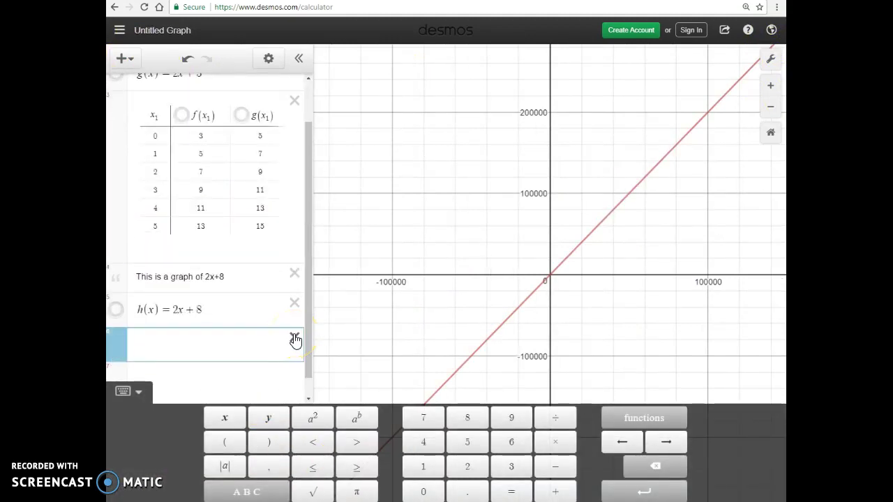
text(-x+)
text(1000)
text(00)
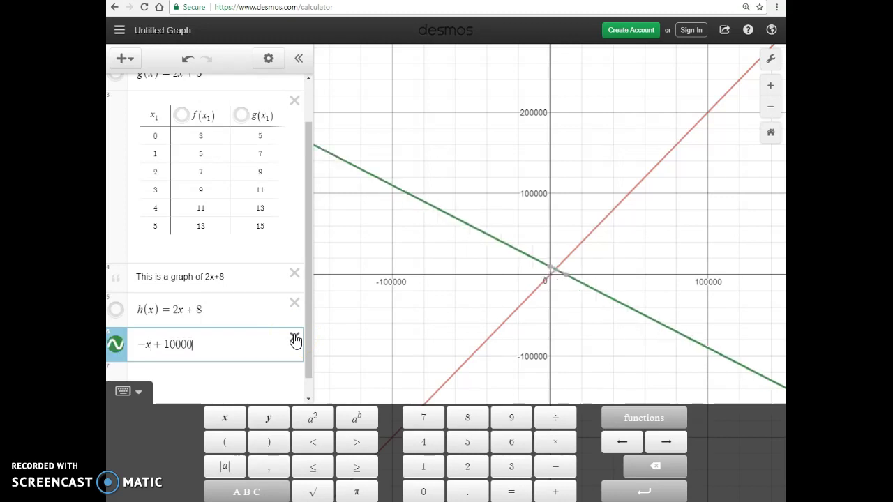
click(635, 184)
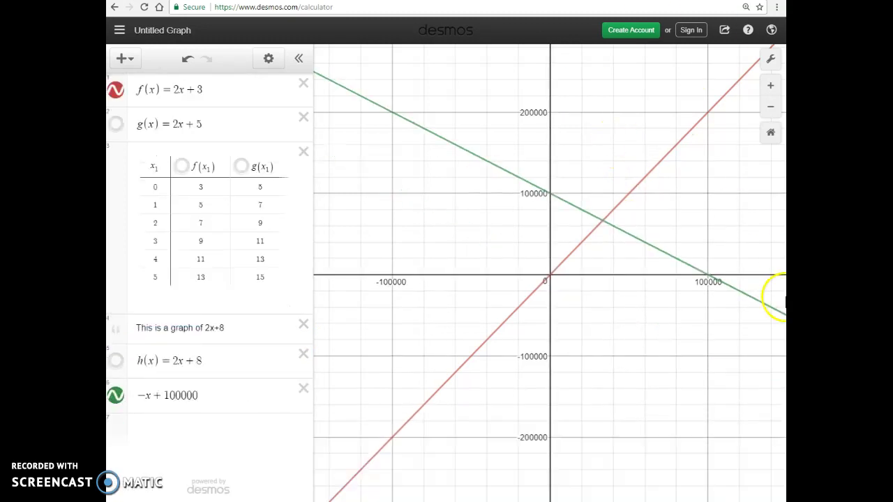
Step: Display the coordinates of the y-intercept of -x + 100000 and of its intersection with f(x)
click(537, 200)
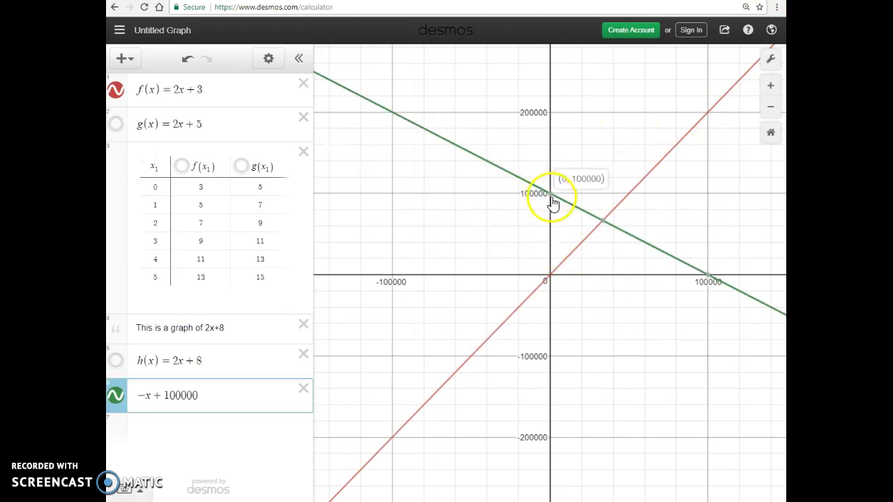
click(599, 220)
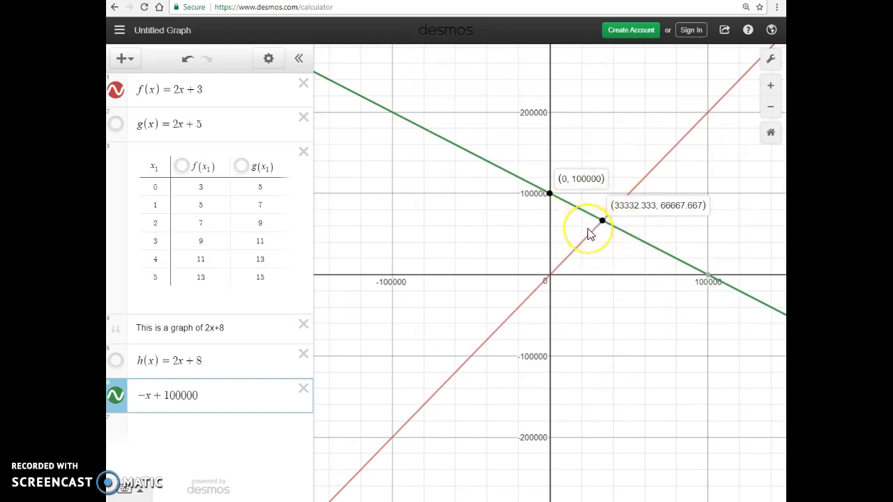
click(574, 206)
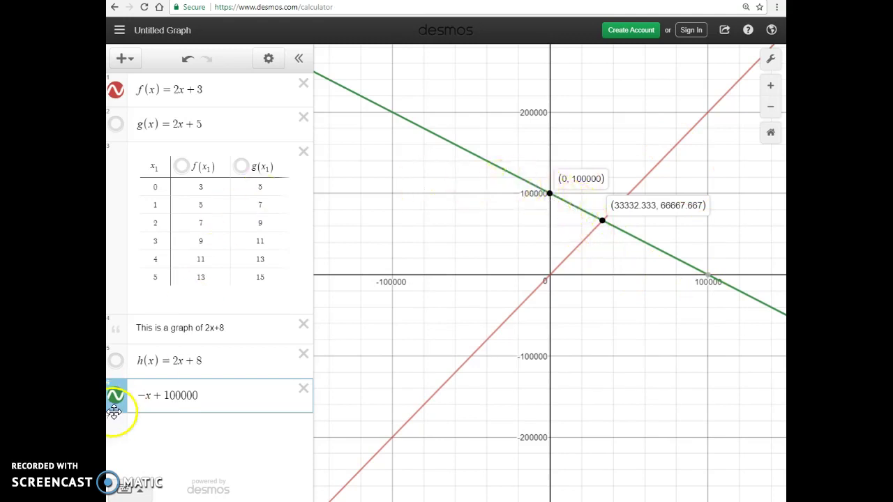
Step: Delete the expression -x + 100000 and add the horizontal line y = 100000 in its place below h(x)
click(304, 389)
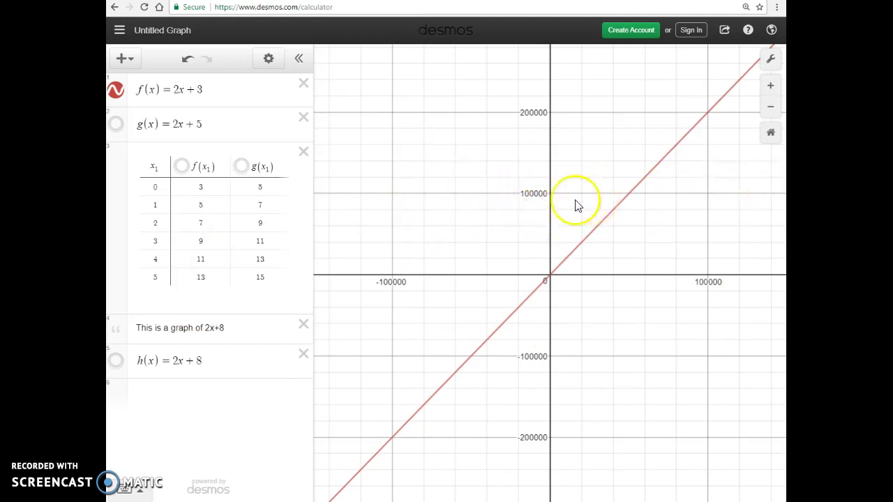
click(629, 198)
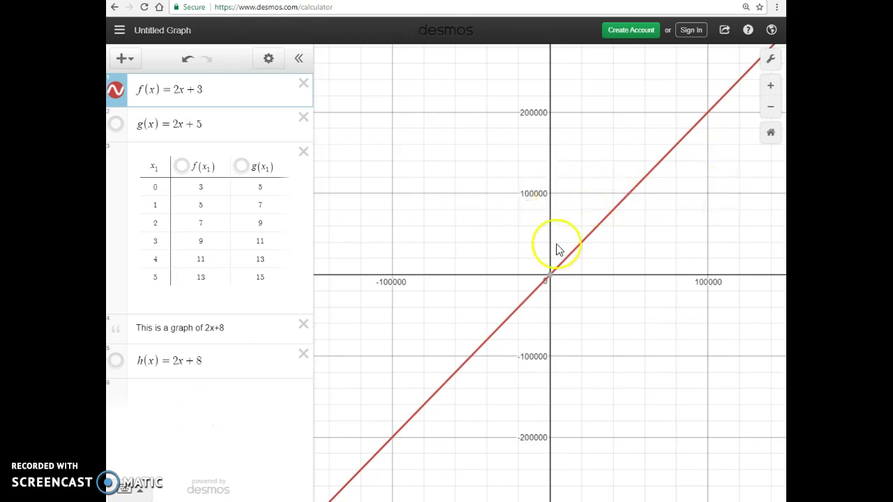
click(137, 403)
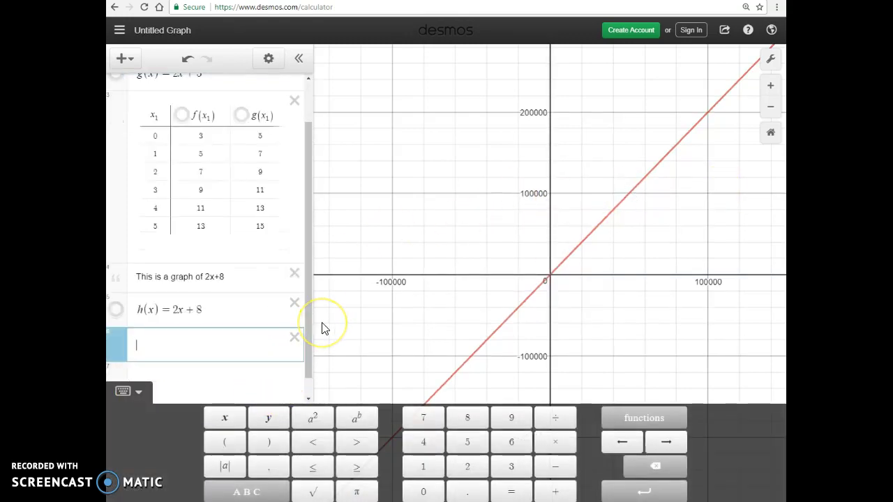
text(y = 100000)
Step: Display the intersection point of y = 100000 and f(x), and return the graph to the default zoom
click(566, 180)
click(631, 199)
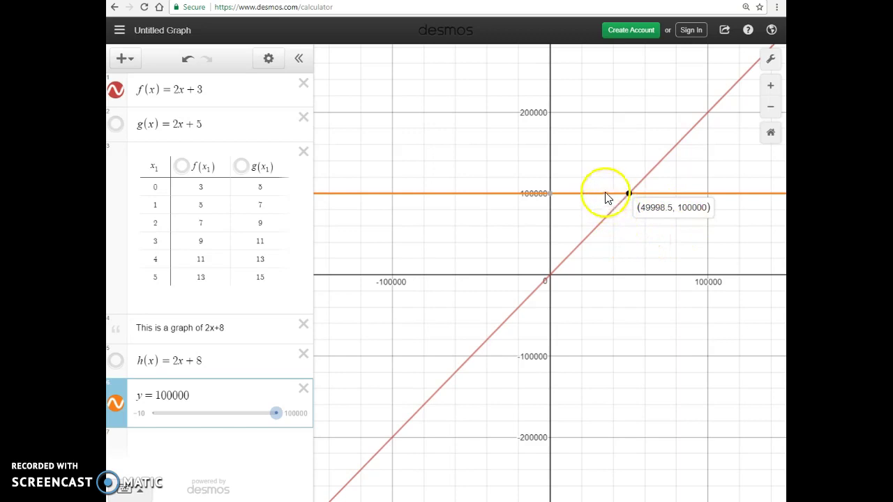
click(772, 132)
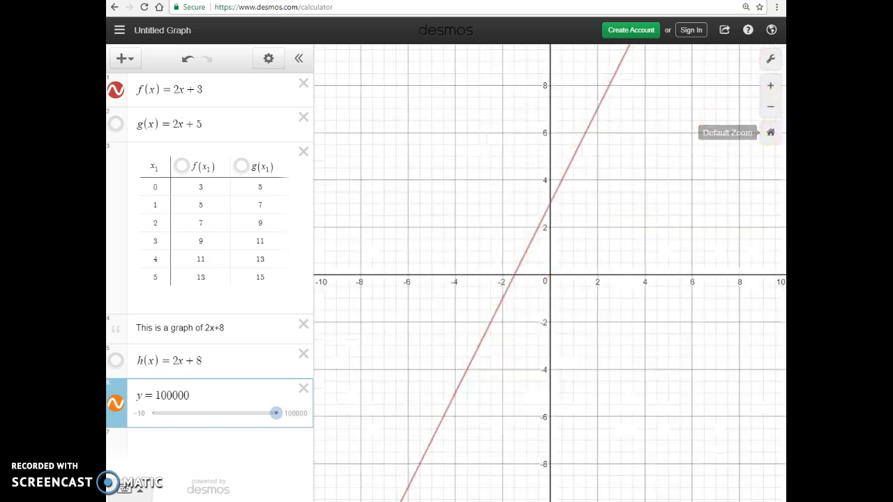
click(700, 289)
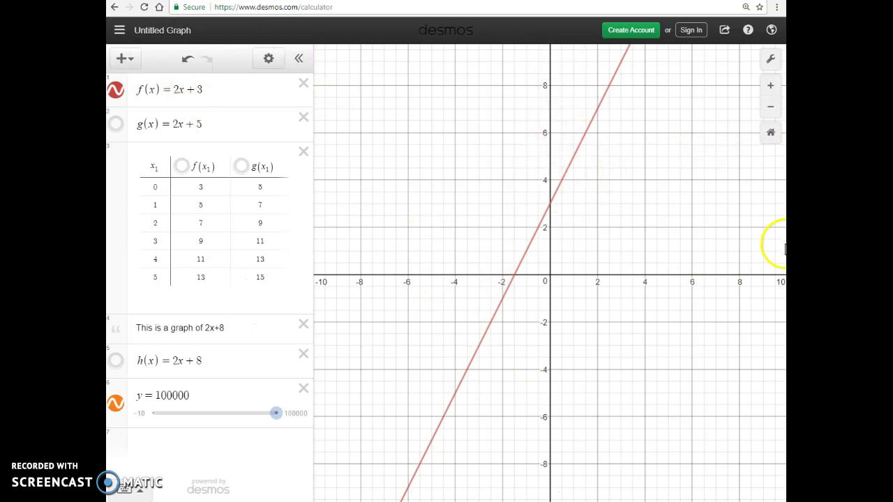
Step: Open the graph settings and try switching Projector Mode on and off
click(771, 60)
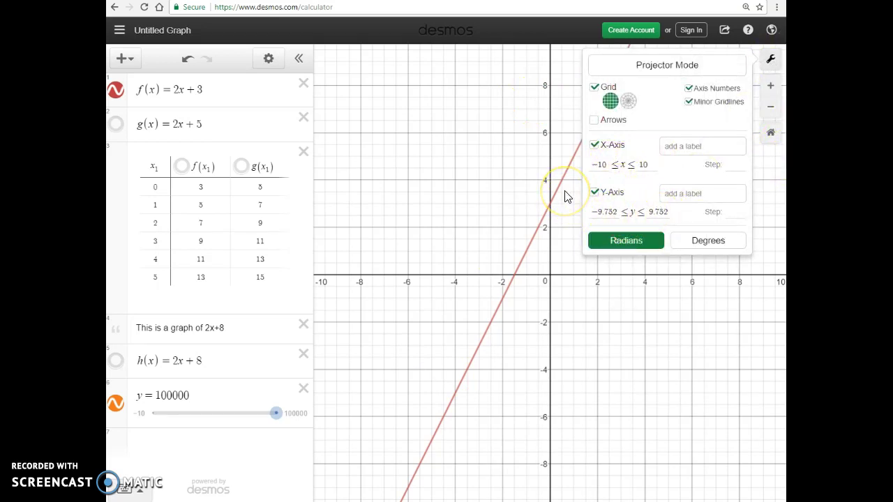
click(682, 70)
click(682, 71)
click(683, 71)
click(683, 71)
click(682, 71)
click(682, 71)
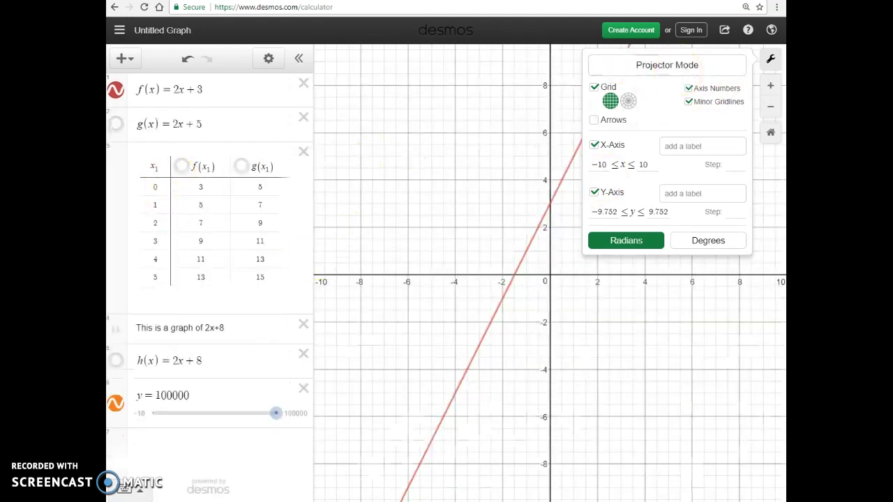
Step: Edit the expression list and create a table of values from f(x) = 2x + 3
click(272, 64)
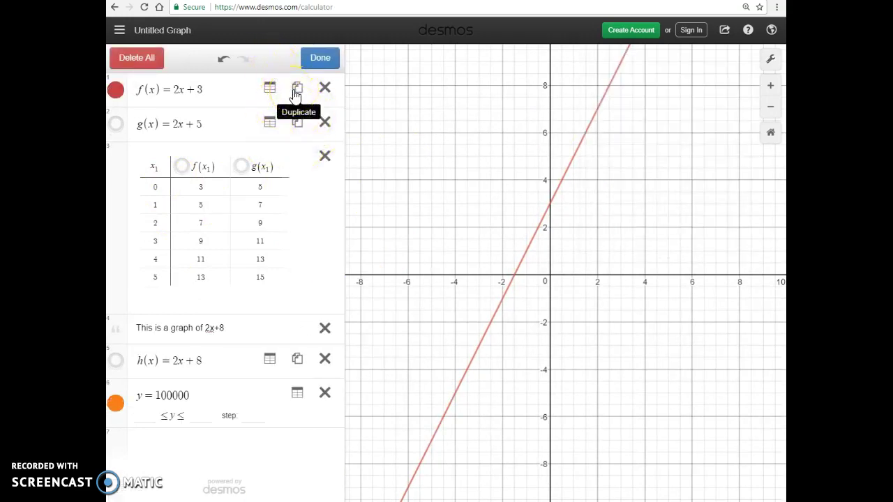
click(276, 91)
click(269, 89)
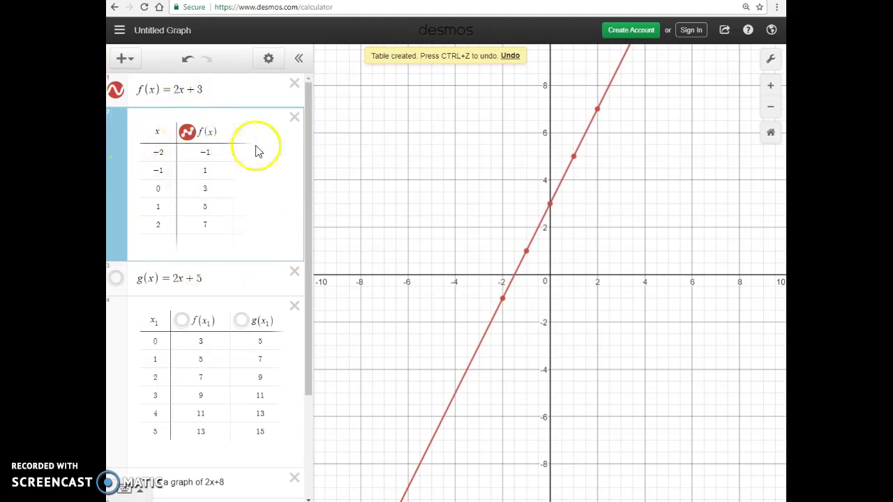
Step: Duplicate g(x) = 2x + 5 in list editing, delete the copy, and finish editing the expression list
click(269, 60)
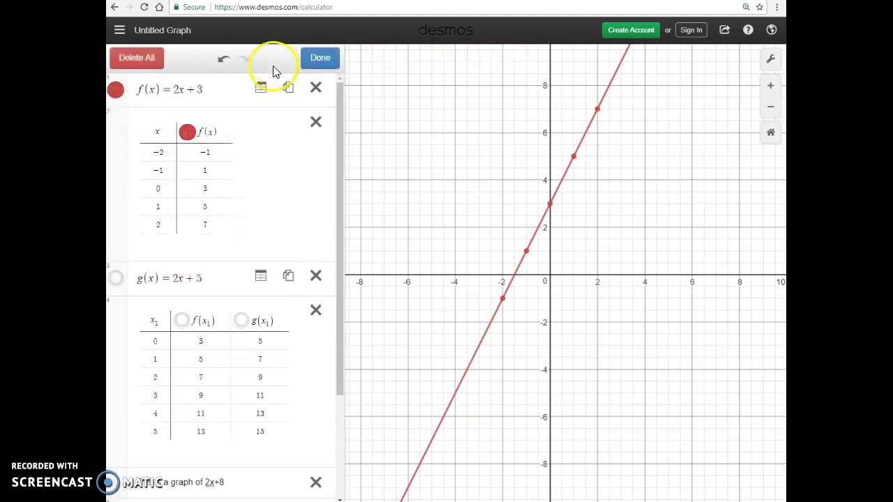
click(289, 278)
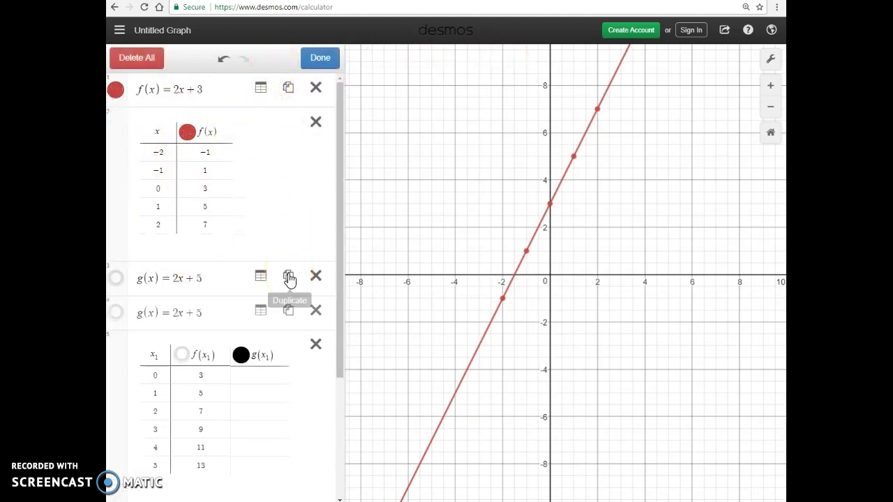
click(316, 310)
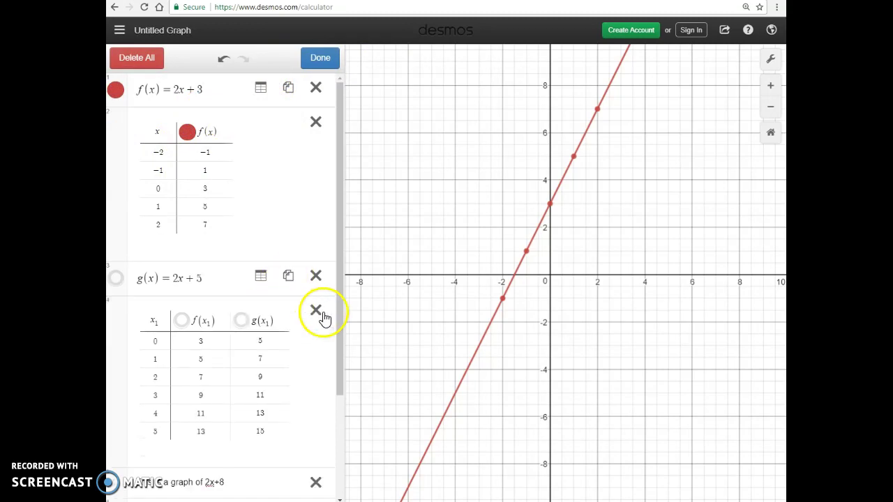
scroll(292, 309, down, 3)
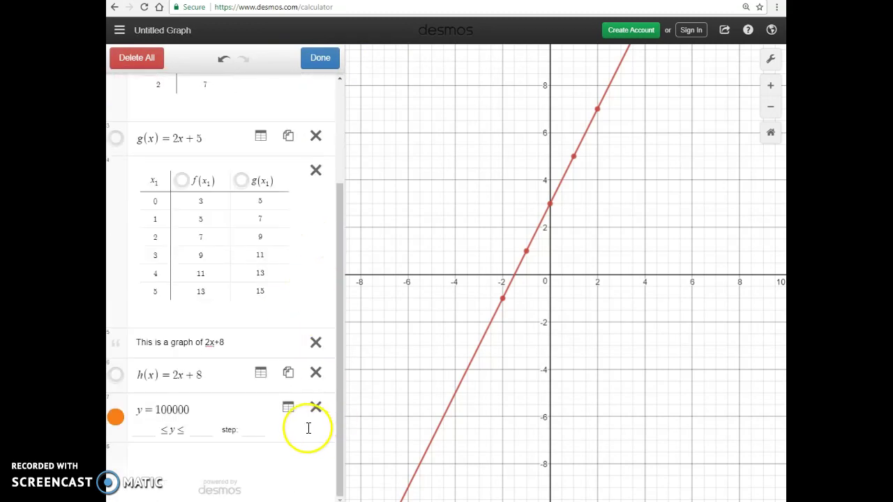
scroll(293, 335, up, 3)
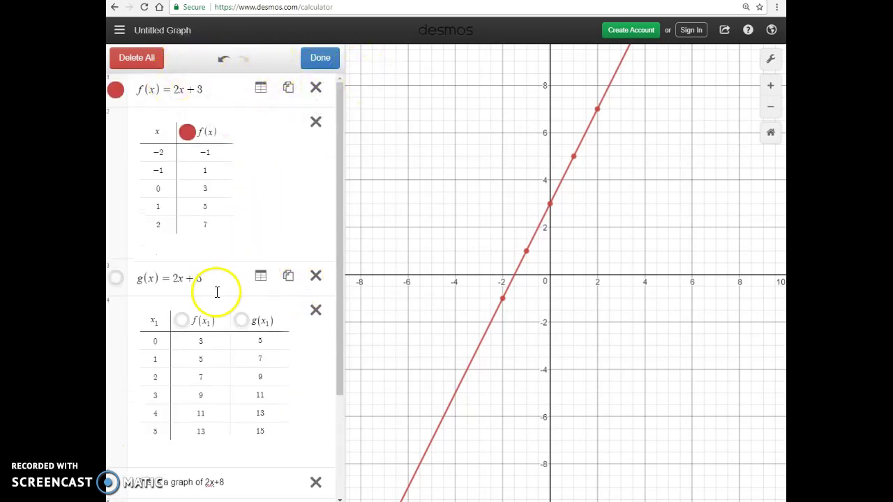
scroll(219, 295, down, 3)
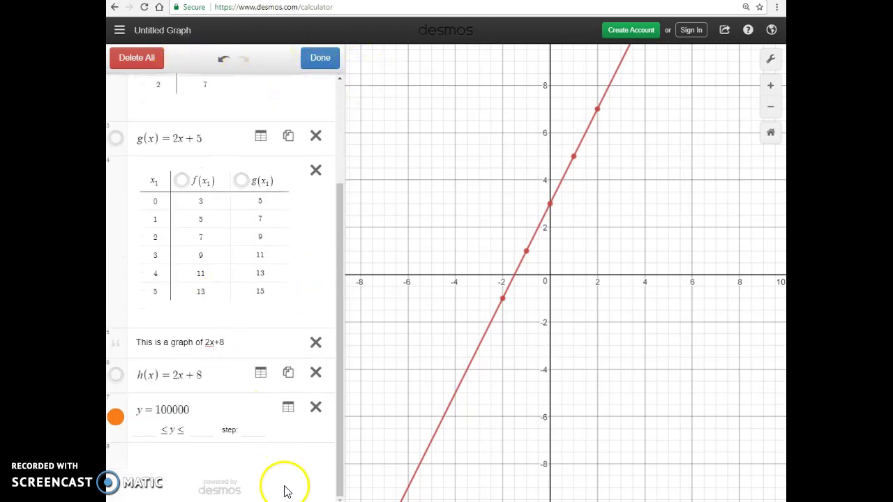
click(320, 59)
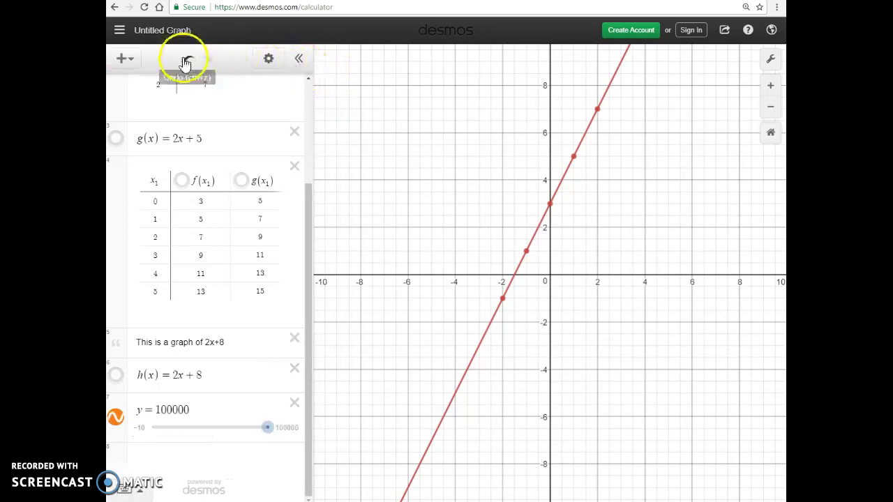